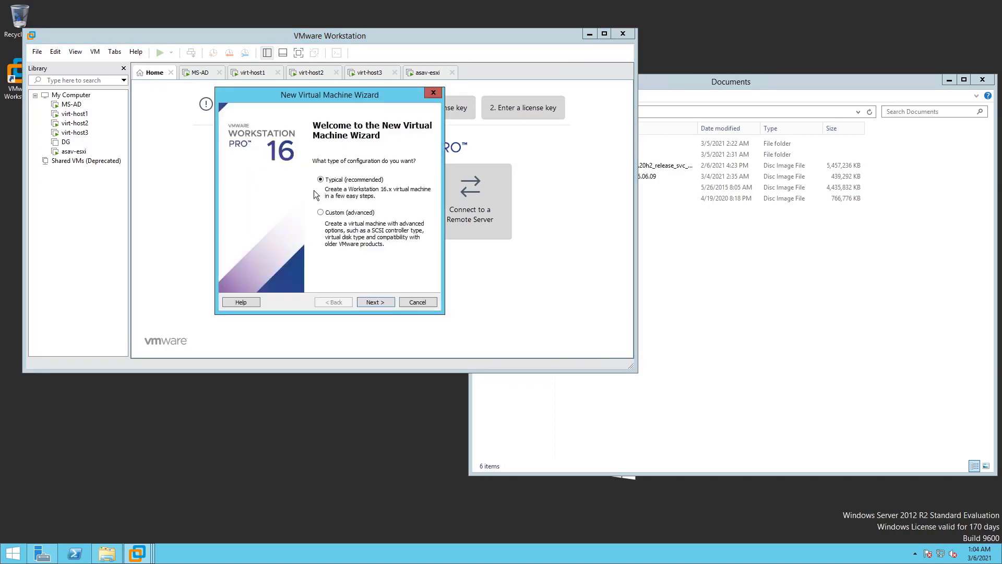
# Use the FreeNAS-11.3-U2 ISO in Documents as the installer disc image
pyautogui.click(384, 302)
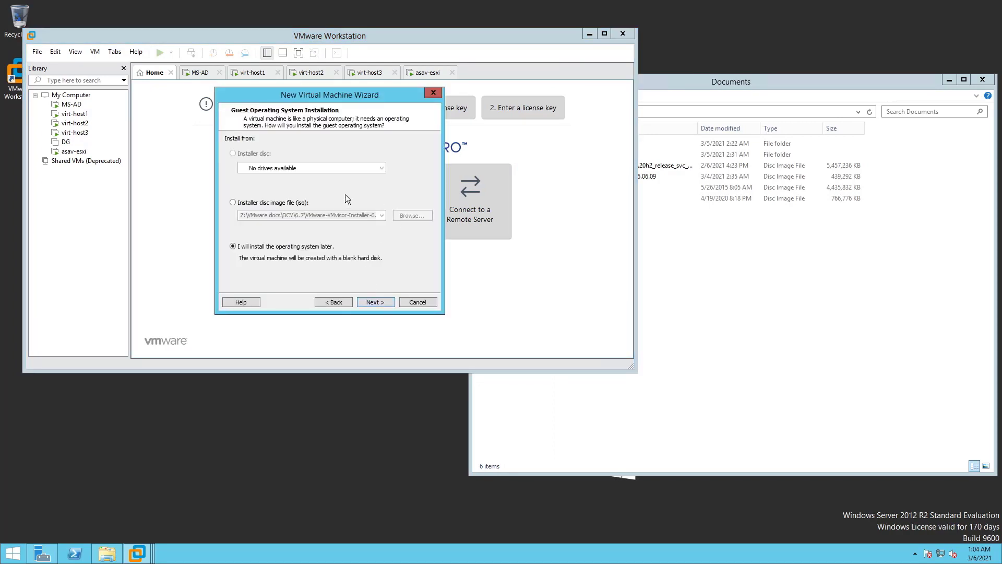
pyautogui.click(289, 204)
pyautogui.click(418, 217)
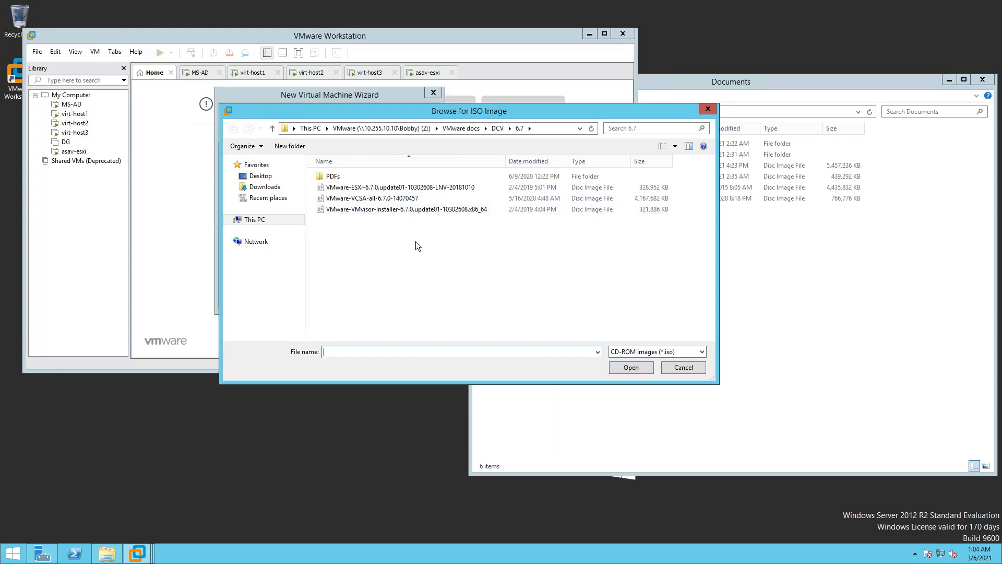
pyautogui.click(252, 220)
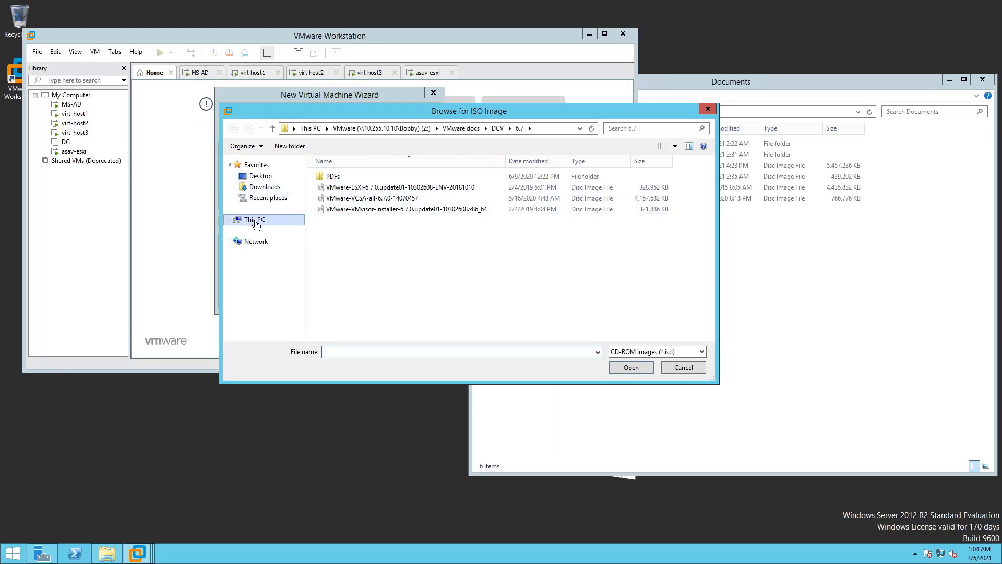
pyautogui.doubleClick(470, 194)
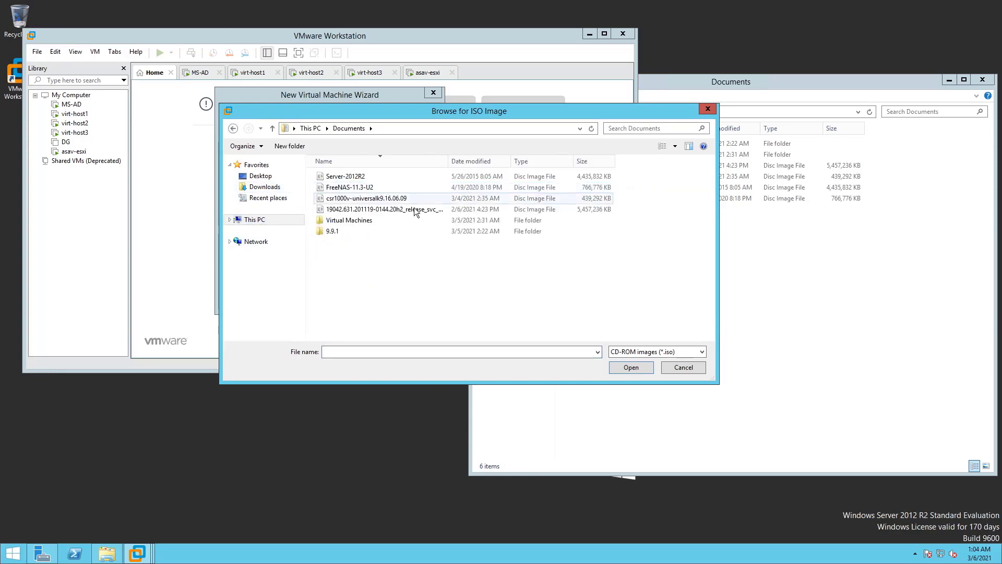
pyautogui.click(366, 188)
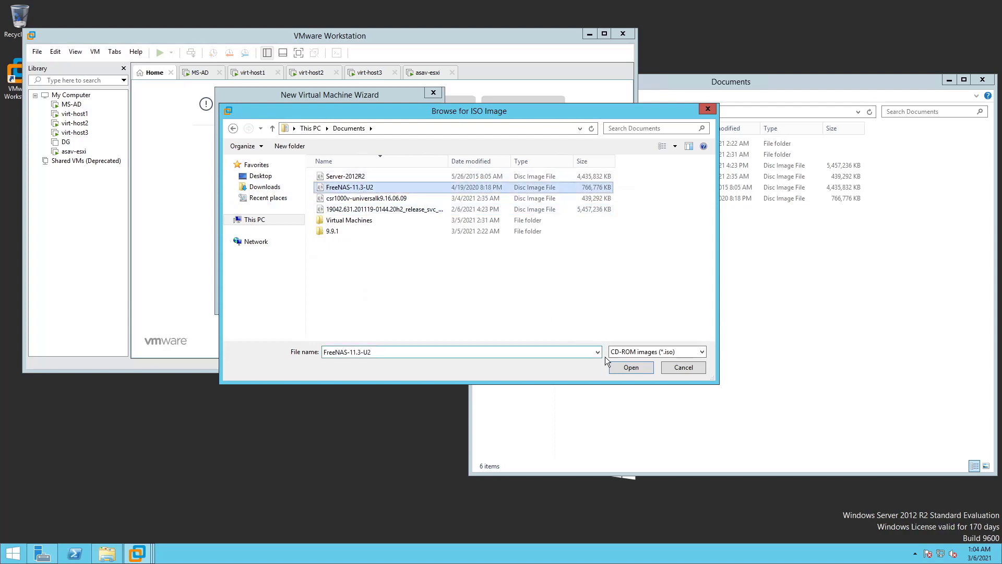
pyautogui.click(632, 368)
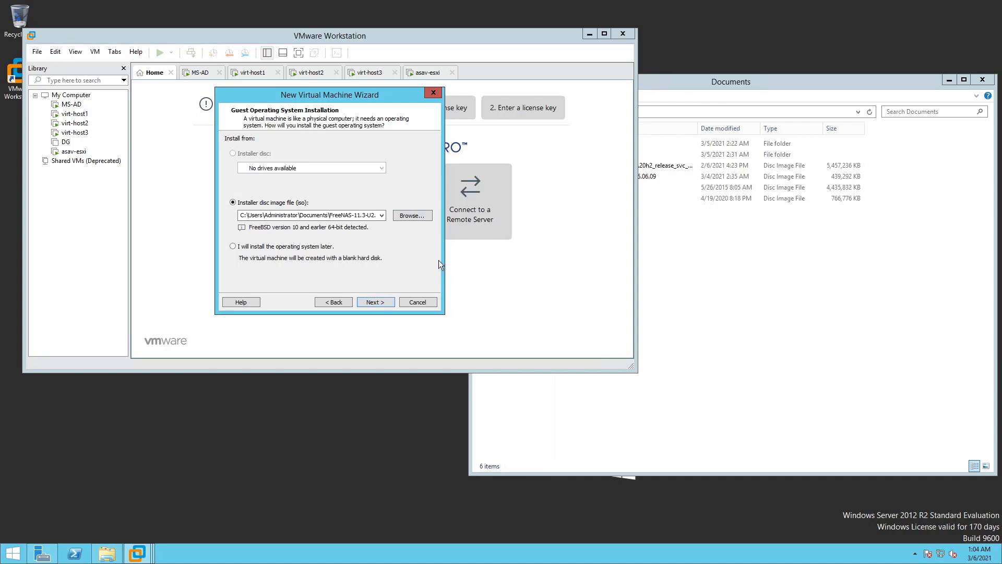
# Create a new SAN folder under D:\VMware\WS VMs as the VM location
pyautogui.click(381, 304)
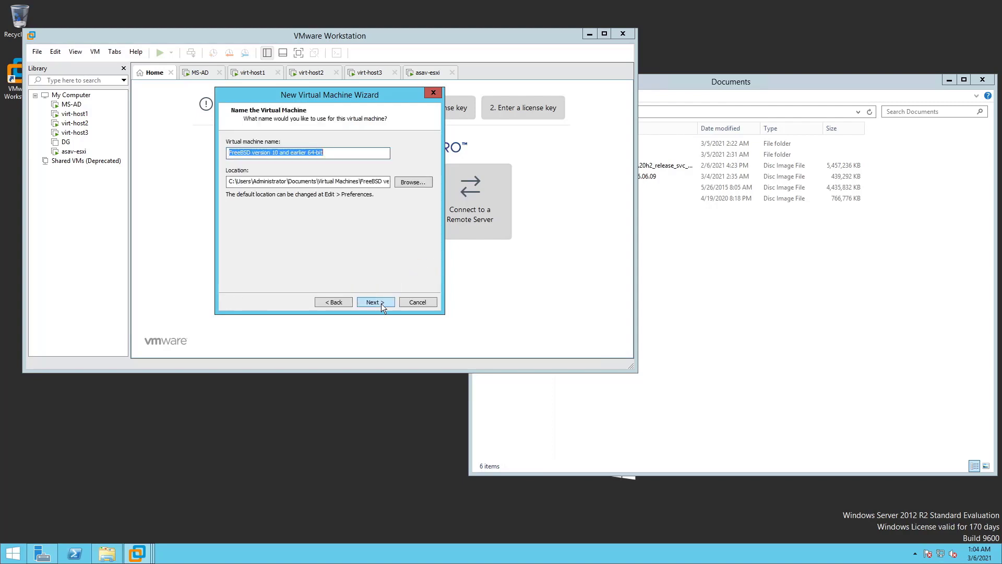
pyautogui.click(413, 181)
pyautogui.click(437, 282)
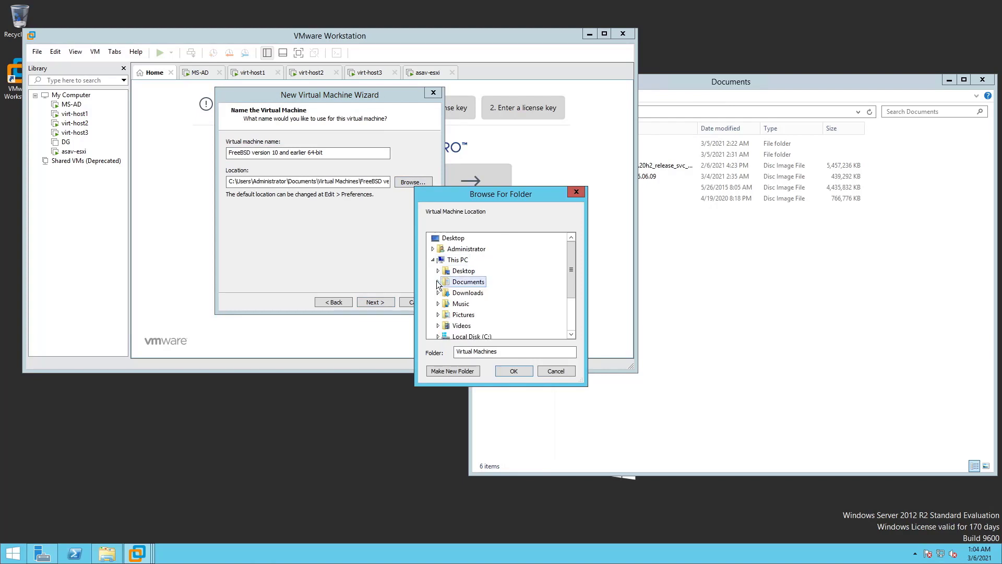
pyautogui.scroll(-1, 437, 313)
pyautogui.click(437, 316)
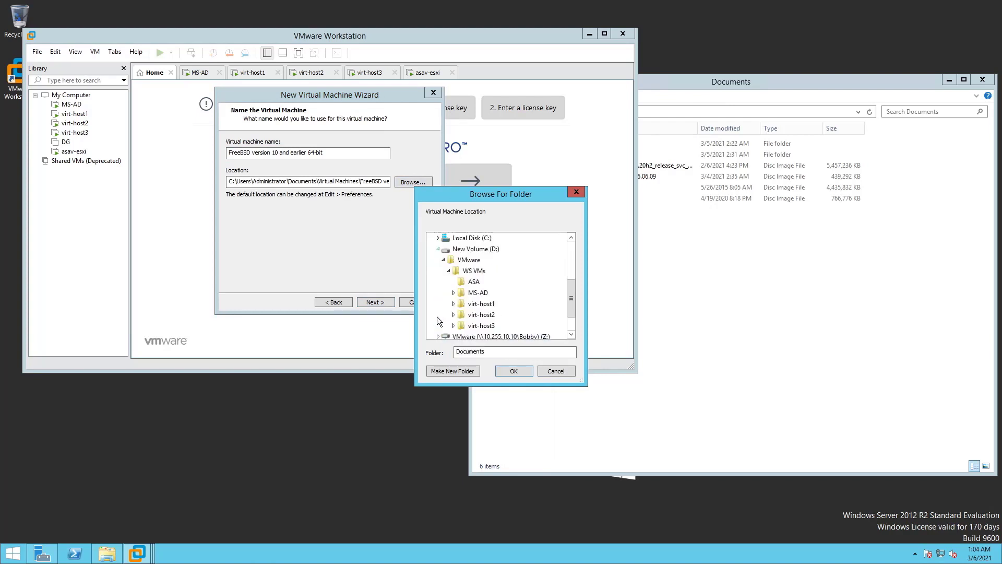
pyautogui.scroll(-1, 434, 306)
pyautogui.scroll(1, 463, 264)
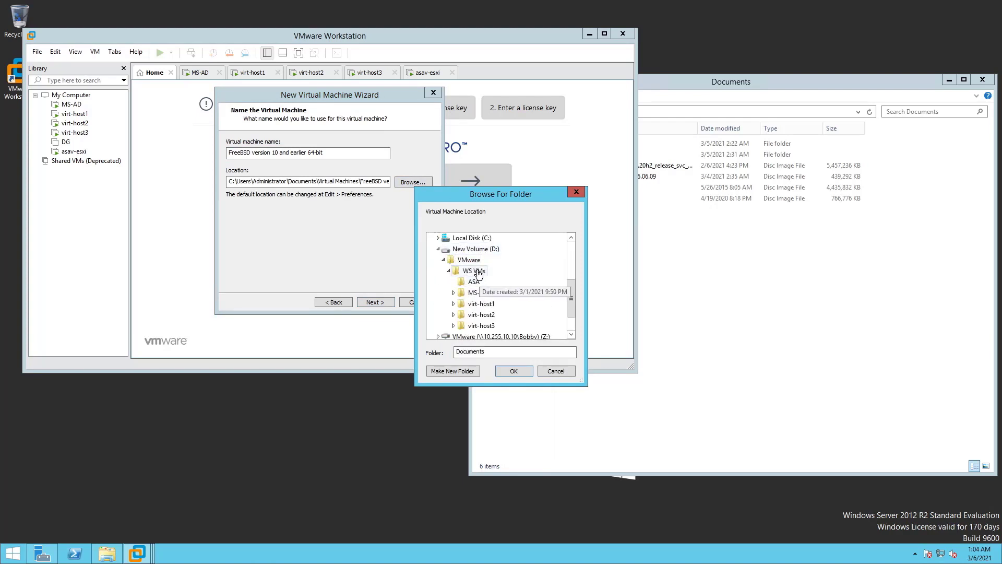
pyautogui.click(474, 271)
pyautogui.click(452, 371)
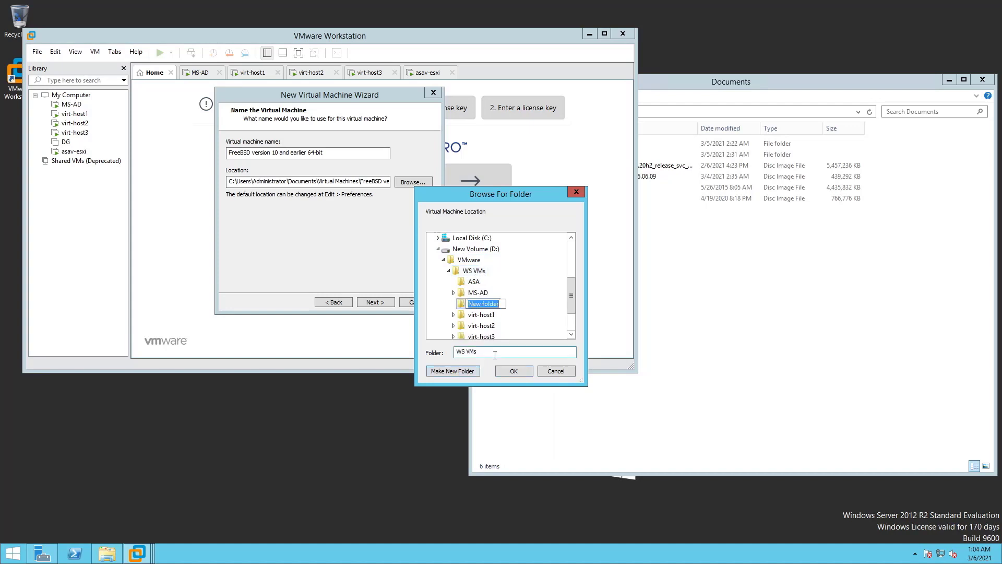
pyautogui.write('SAN')
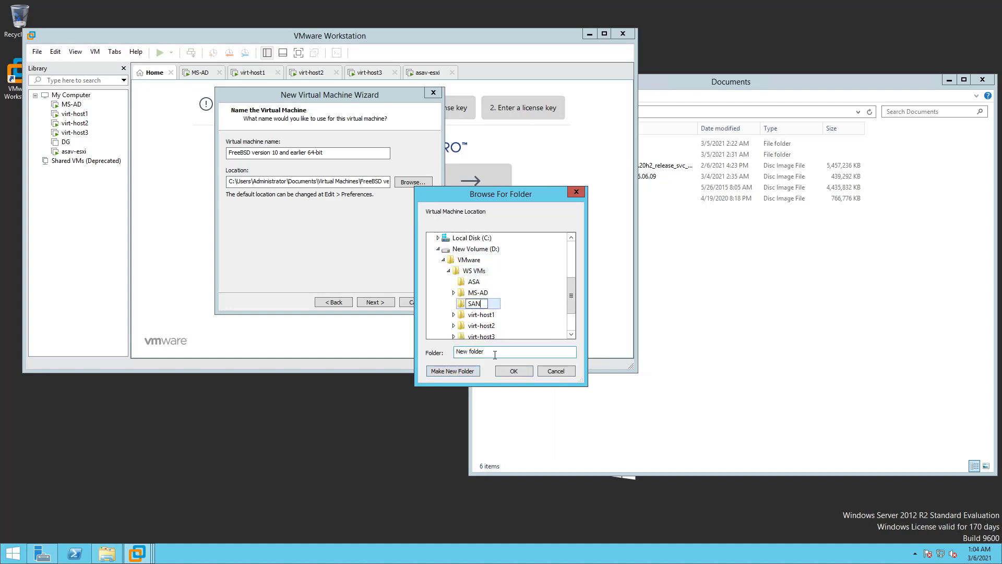
pyautogui.click(515, 369)
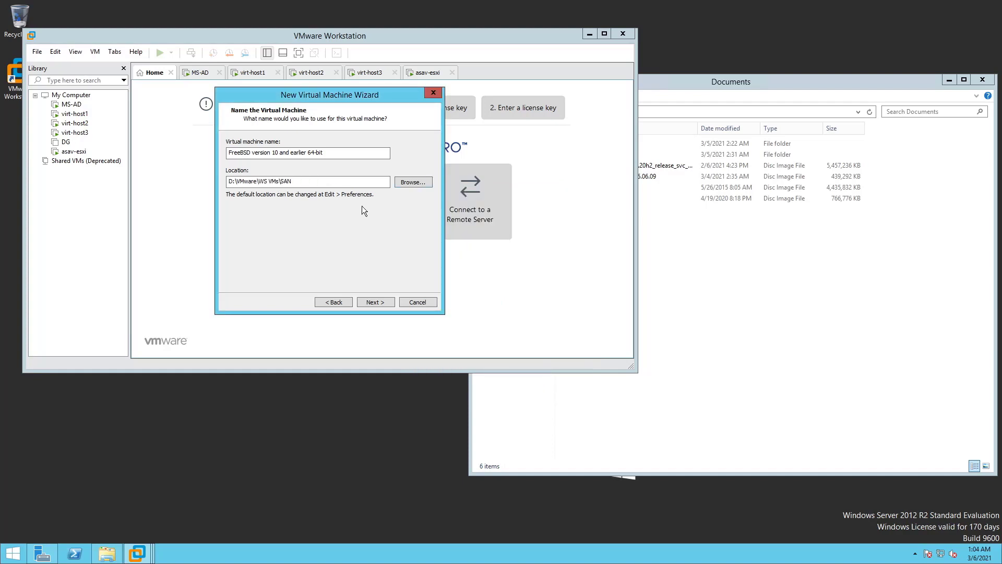
# Rename the virtual machine to SAN
pyautogui.moveTo(338, 149); pyautogui.dragTo(152, 145)
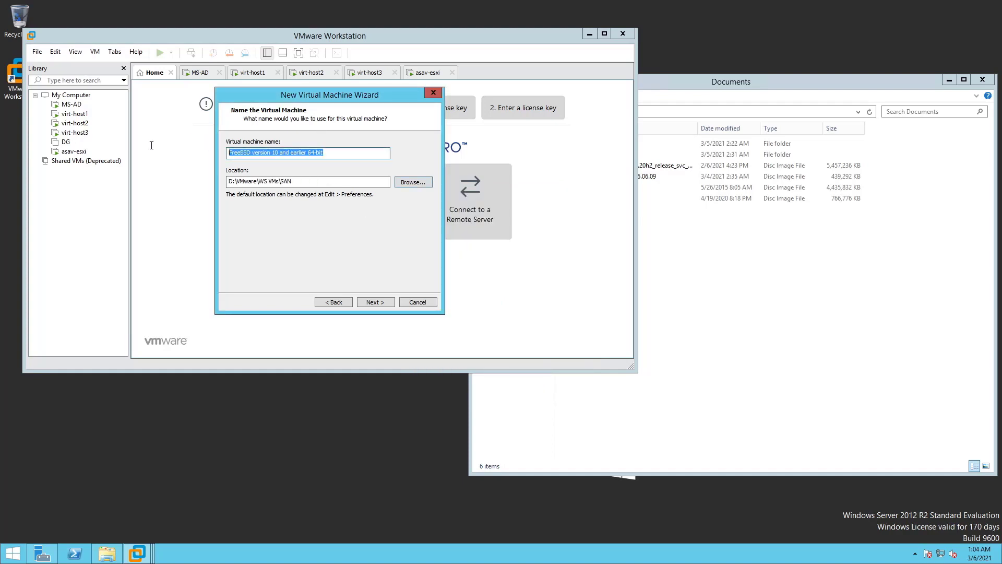
pyautogui.write('SAN')
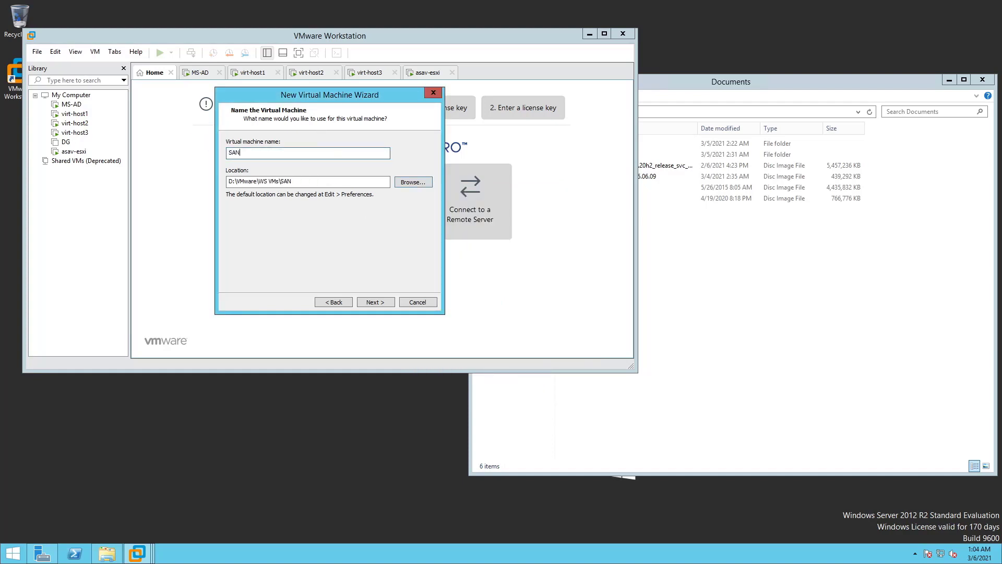
pyautogui.click(383, 304)
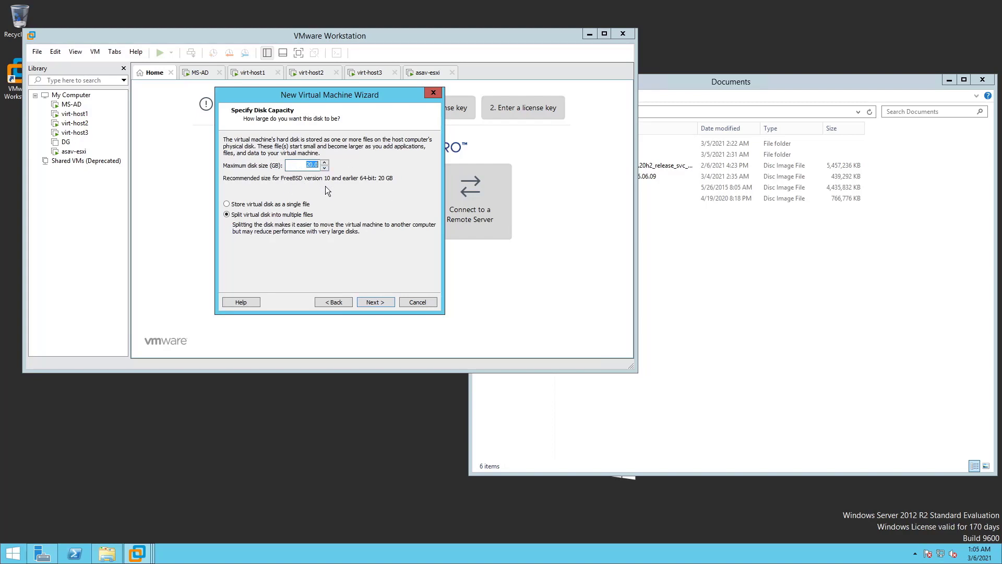
# Accept the 20 GB disk and set the machine's memory to 8 GB
pyautogui.click(373, 302)
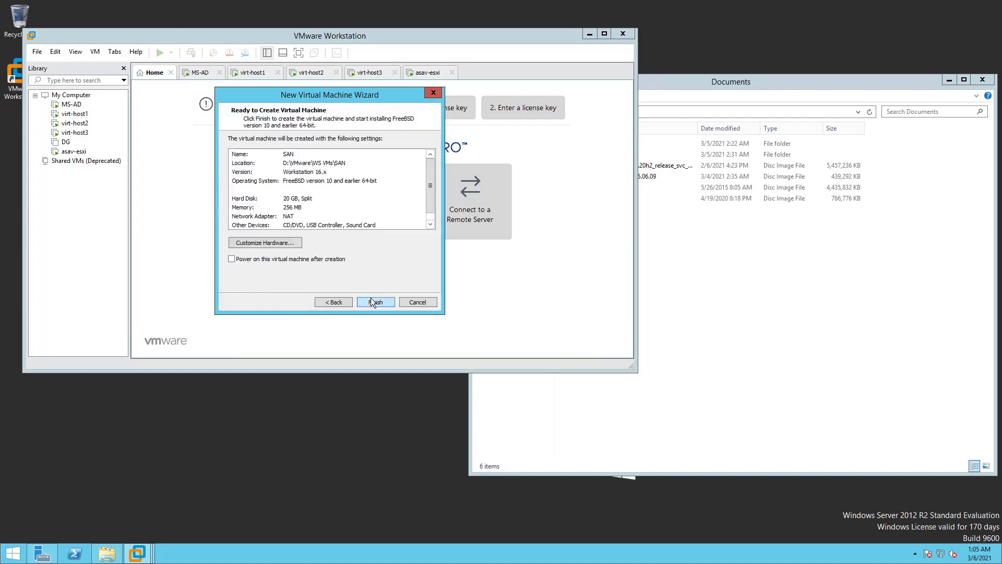
pyautogui.click(288, 242)
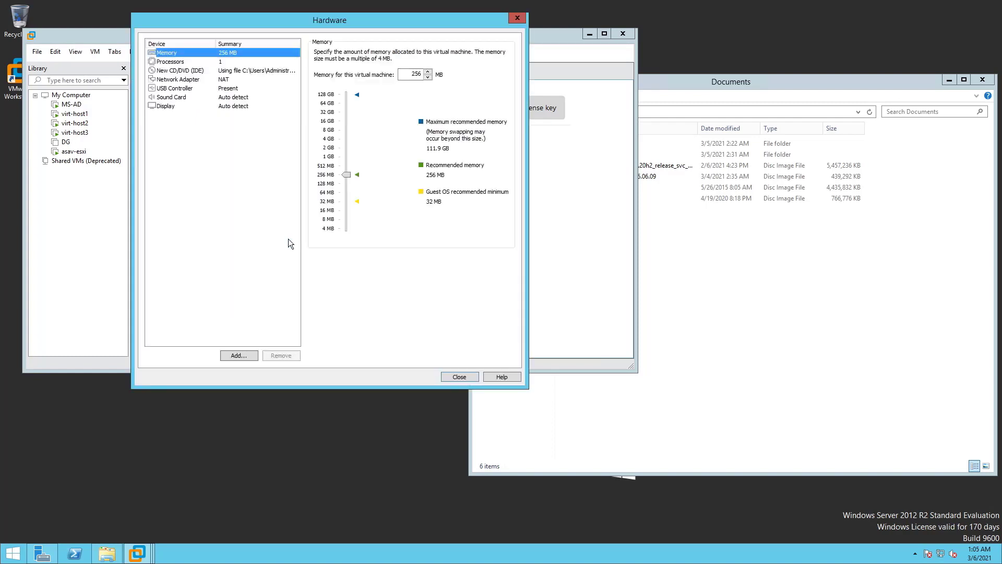
pyautogui.click(330, 135)
# Use 2 cores per processor with hardware virtualization (VT-x) enabled
pyautogui.click(224, 62)
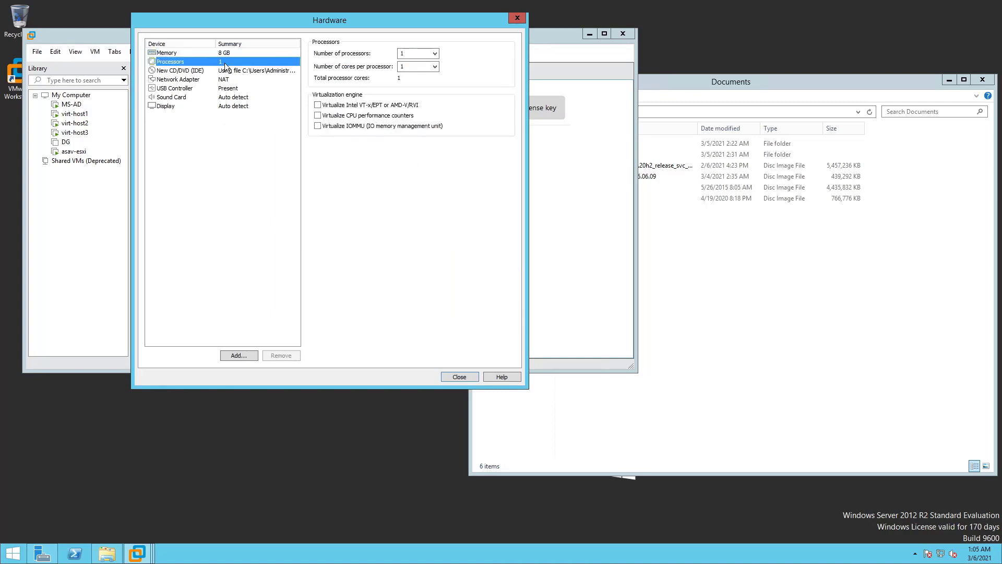
pyautogui.click(434, 67)
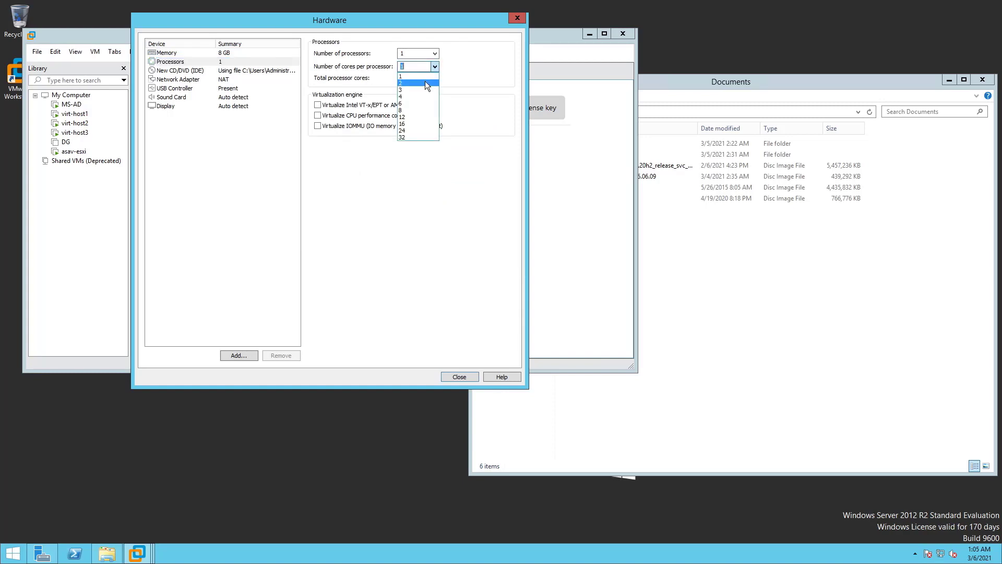
pyautogui.click(424, 81)
pyautogui.click(358, 105)
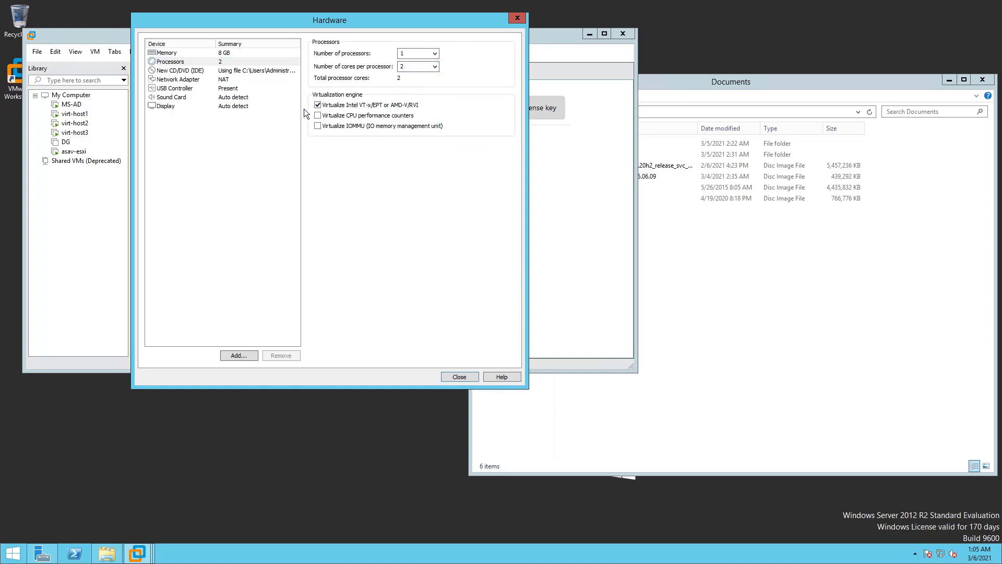
# Bridge the network adapter with replicated connection state and begin adding a second network adapter
pyautogui.click(205, 71)
pyautogui.click(202, 78)
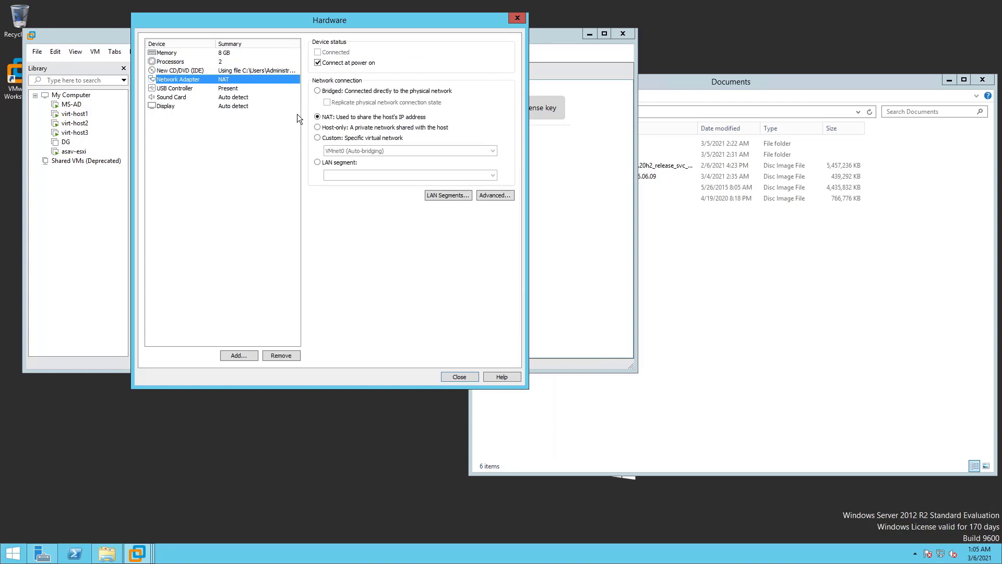
pyautogui.click(353, 91)
pyautogui.click(348, 103)
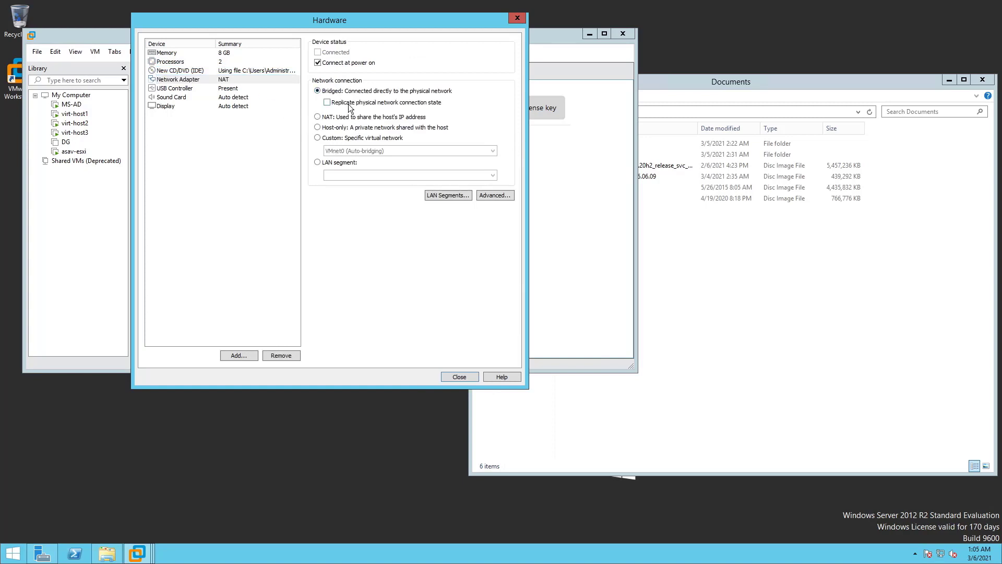
pyautogui.click(234, 353)
pyautogui.click(243, 169)
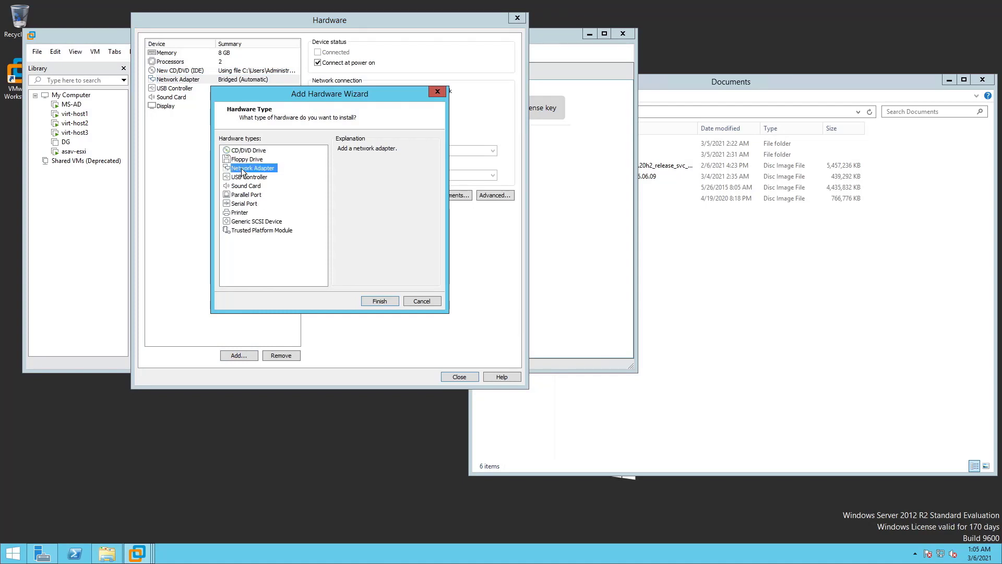
# Add Network Adapter 2 on custom VMnet1 (Host-only) and close the hardware settings
pyautogui.click(377, 298)
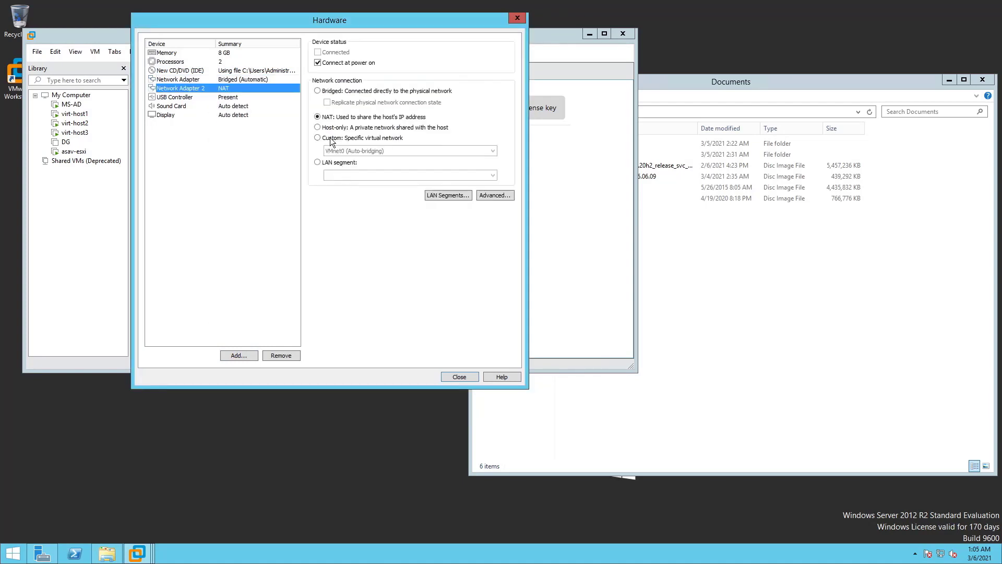
pyautogui.click(330, 137)
pyautogui.click(334, 151)
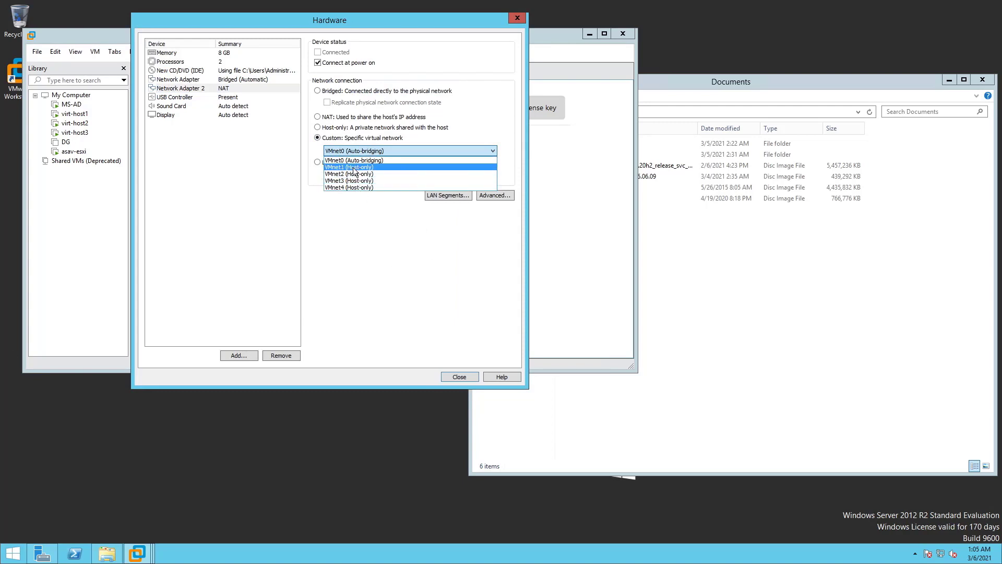
pyautogui.click(355, 167)
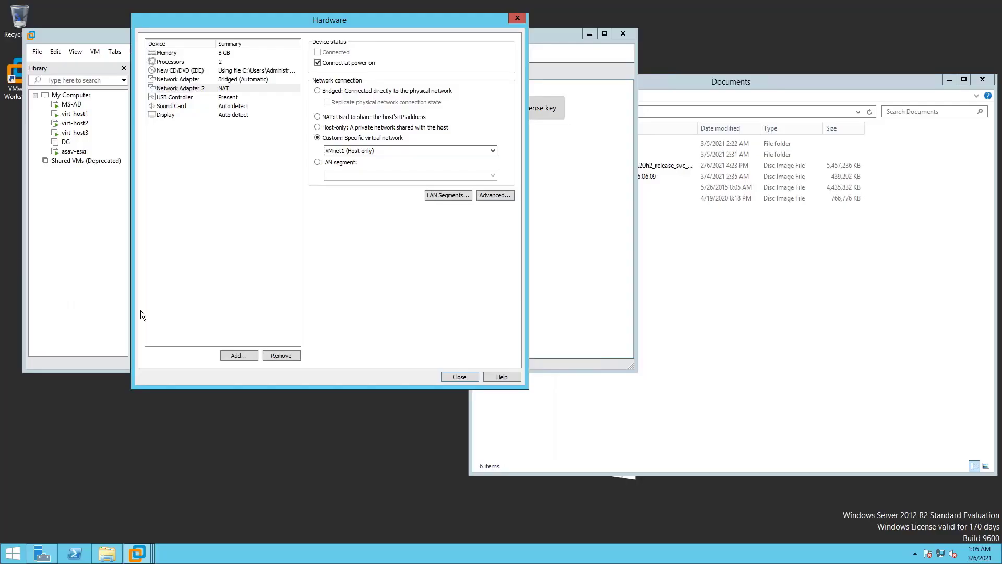
pyautogui.click(462, 377)
# Finish creating the SAN VM, then reopen its settings to add new hardware
pyautogui.click(380, 305)
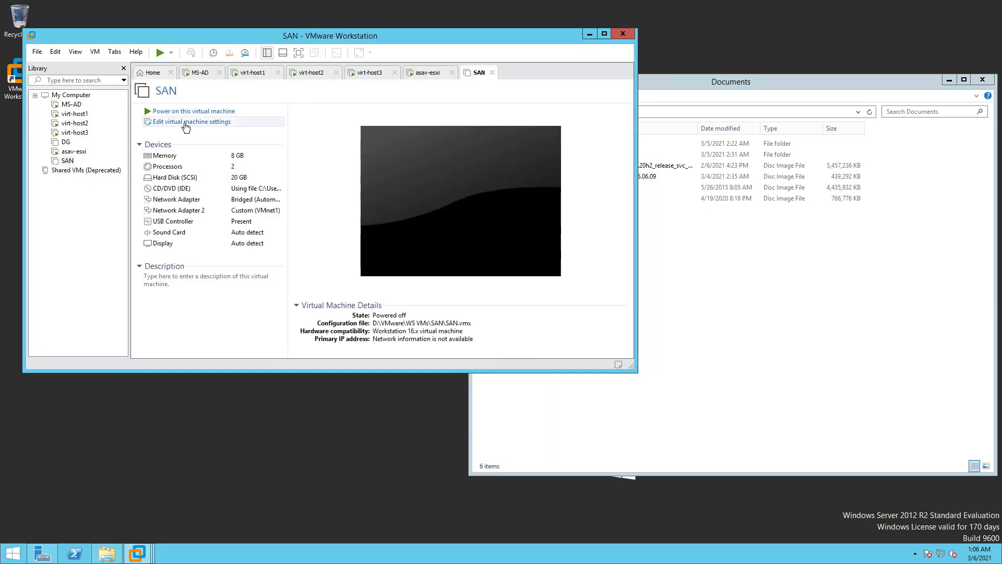
pyautogui.click(187, 126)
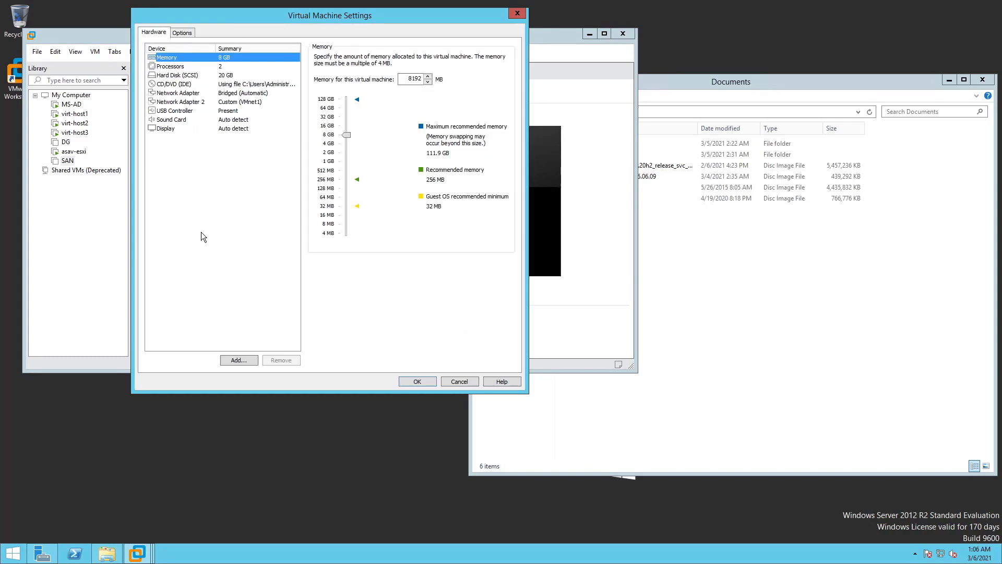
pyautogui.click(238, 360)
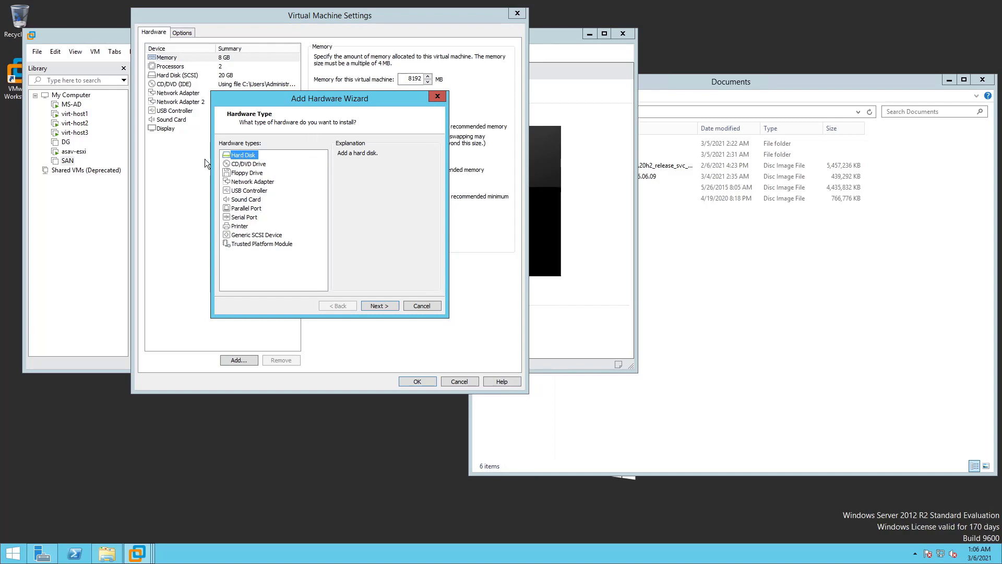
# Add a new 750 GB SCSI virtual hard disk
pyautogui.click(384, 304)
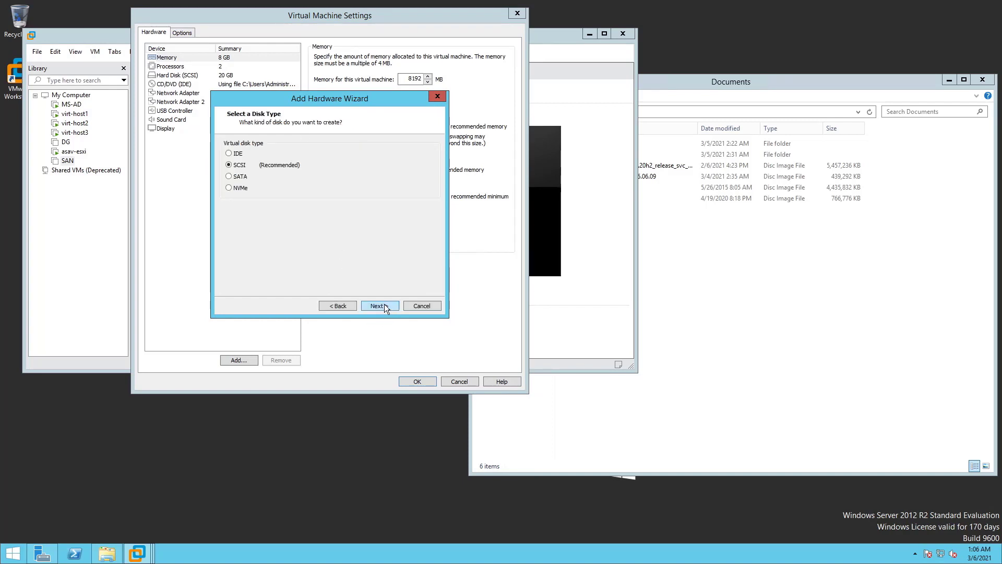
pyautogui.click(364, 307)
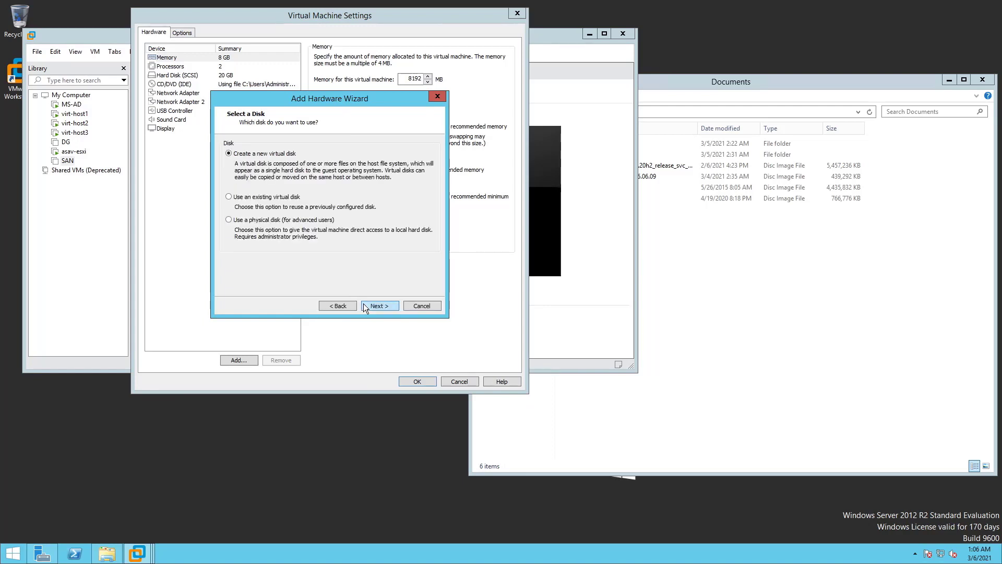
pyautogui.click(364, 307)
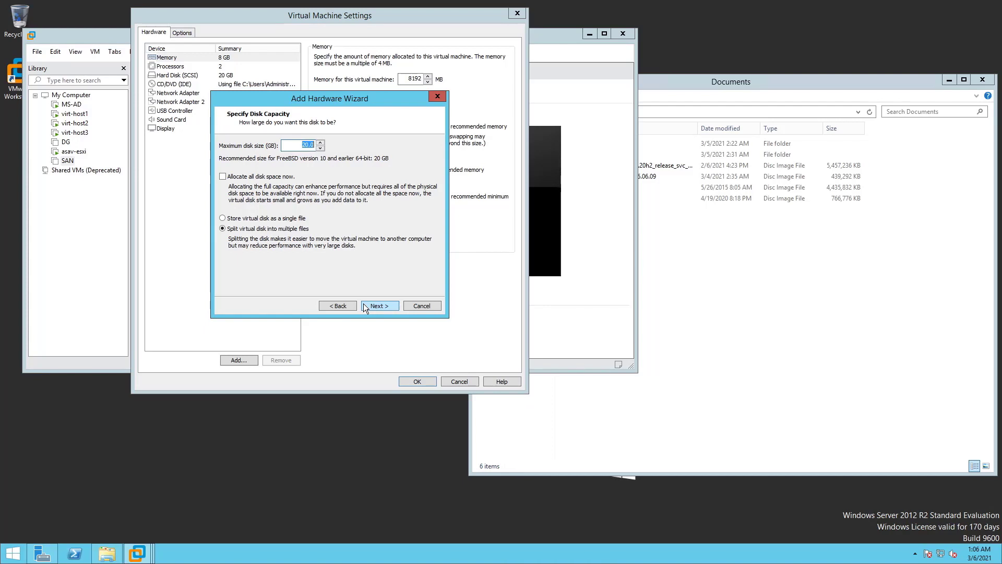
pyautogui.write('750')
pyautogui.click(371, 307)
pyautogui.click(370, 307)
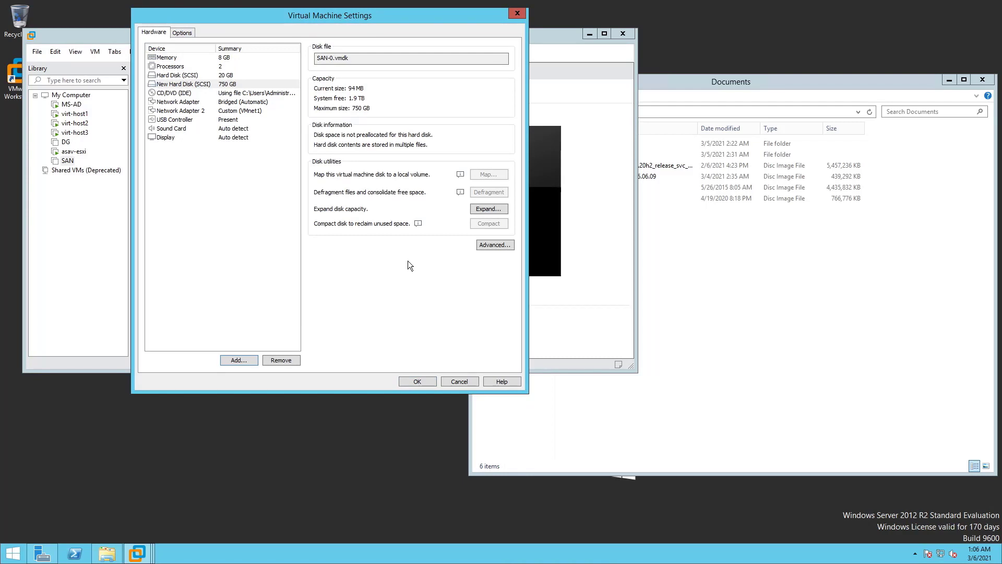
# Review the original 20 GB disk, then start adding another hard disk
pyautogui.click(230, 76)
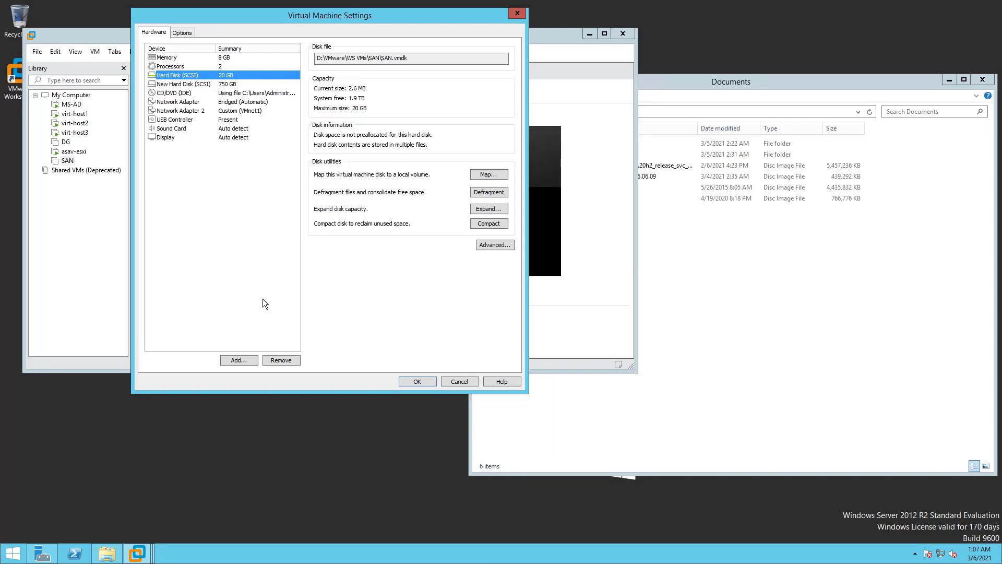
pyautogui.click(245, 362)
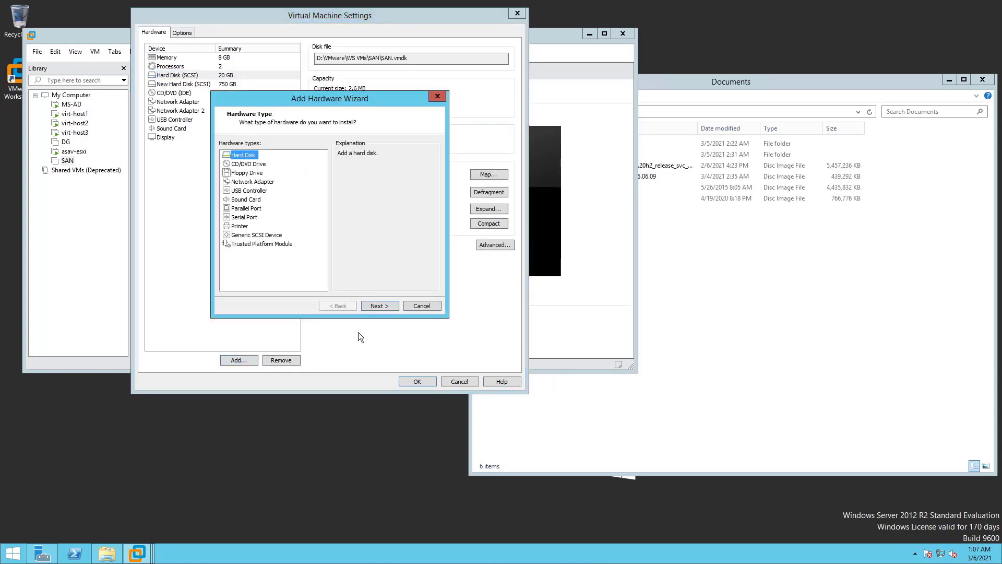
pyautogui.click(377, 307)
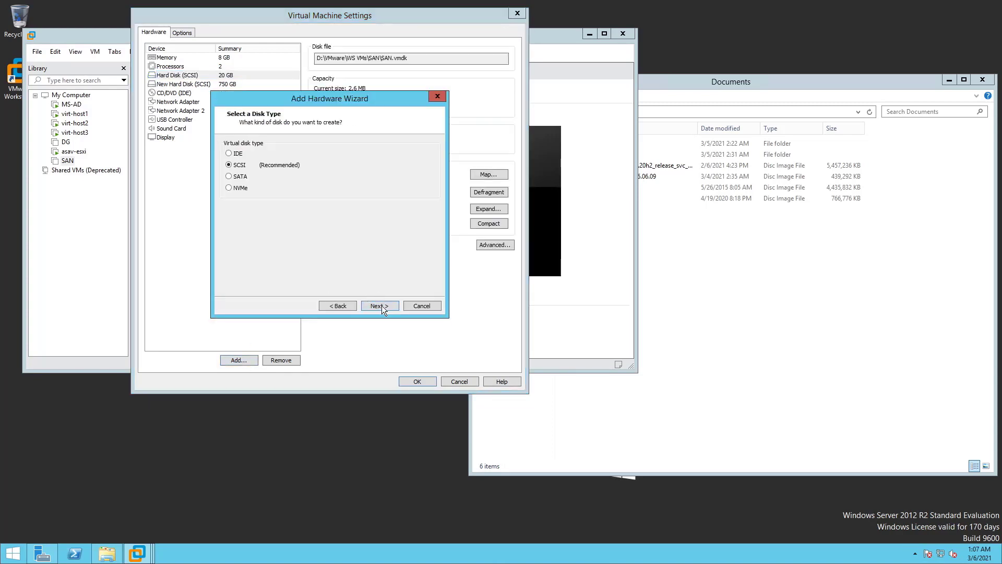
# Create a new 250 GB SCSI disk and save the SAN machine's settings
pyautogui.click(381, 305)
pyautogui.click(369, 305)
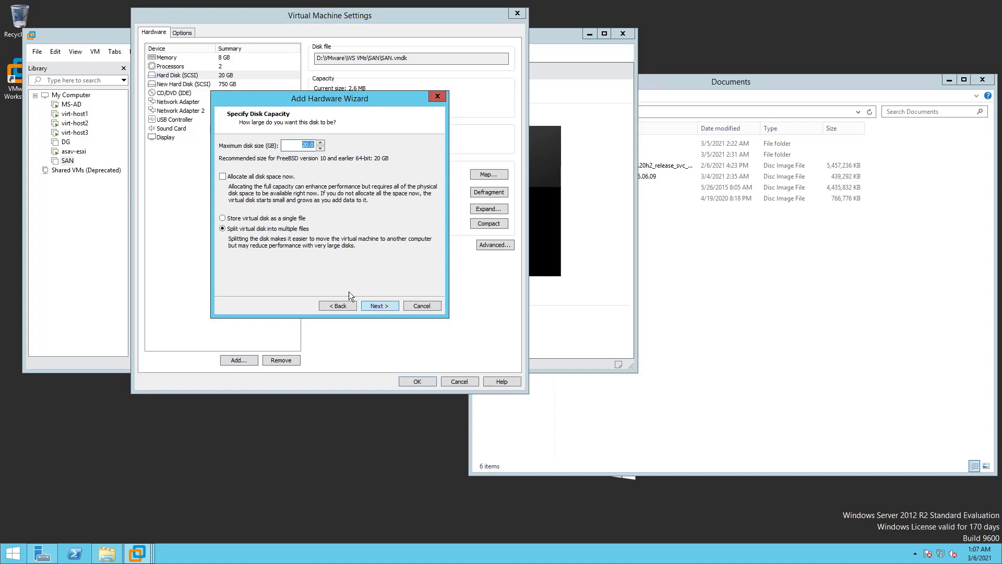
pyautogui.write('250')
pyautogui.click(376, 307)
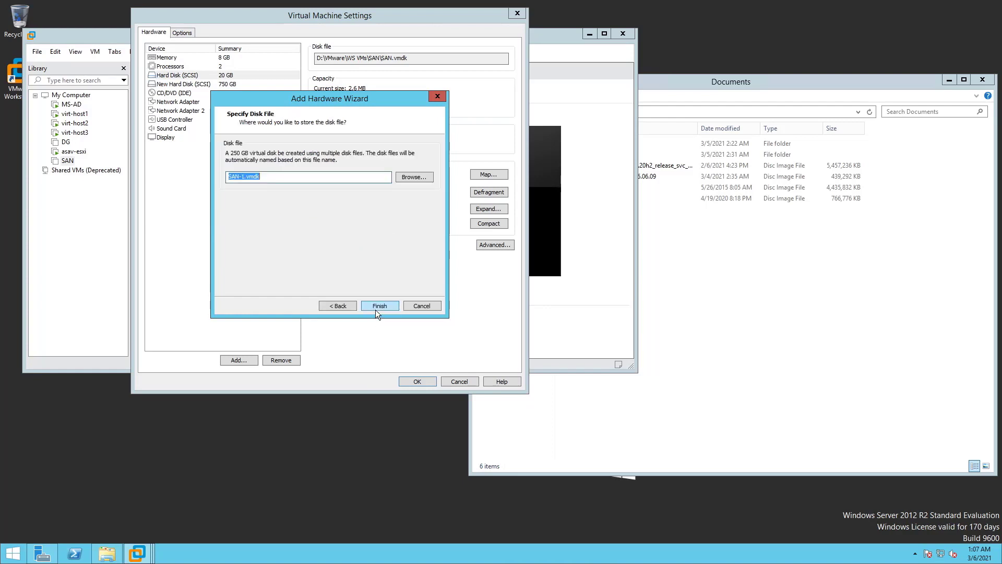
pyautogui.click(376, 307)
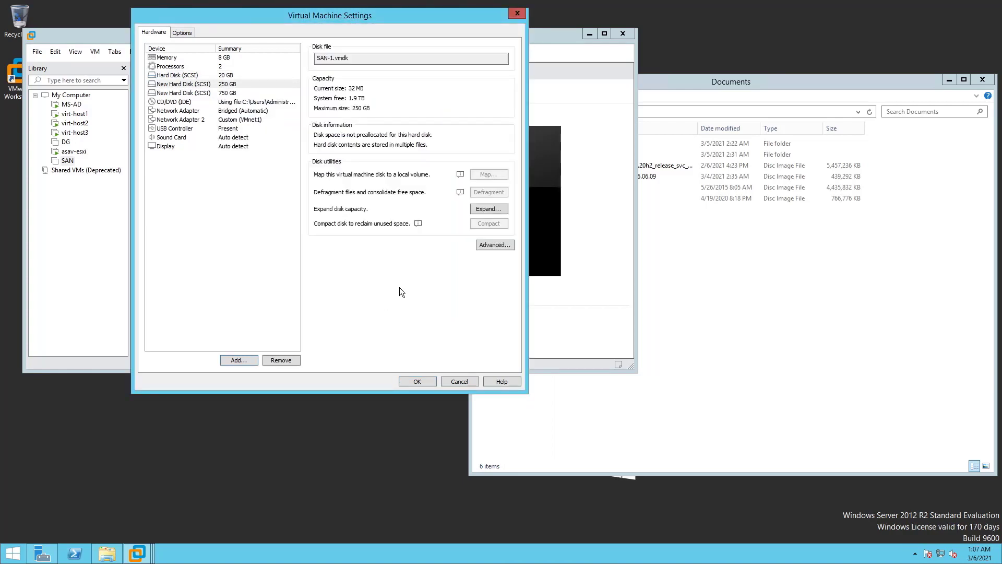
pyautogui.click(417, 382)
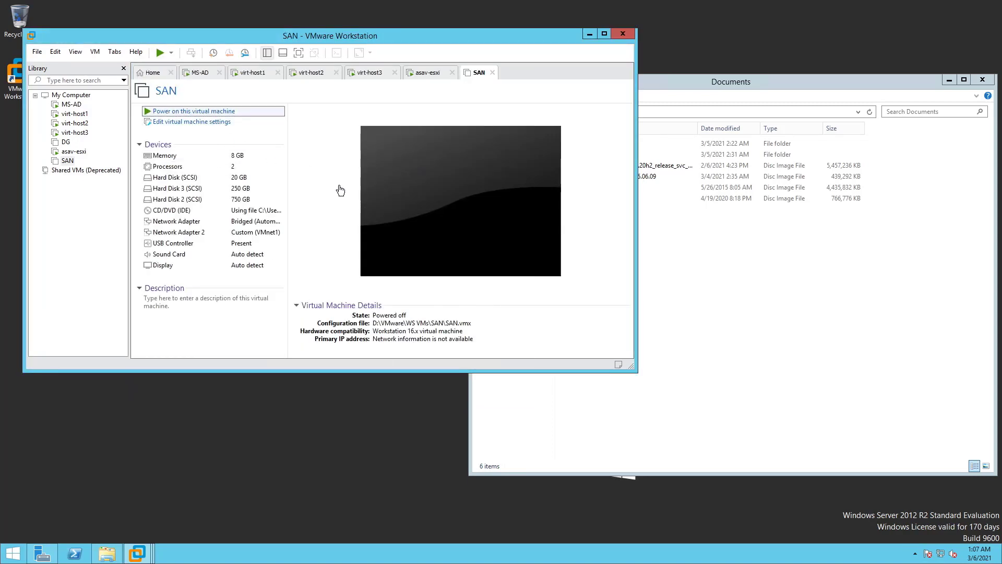
# Power on SAN, boot the FreeNAS installer from its boot menu, then release input
pyautogui.press('Return')
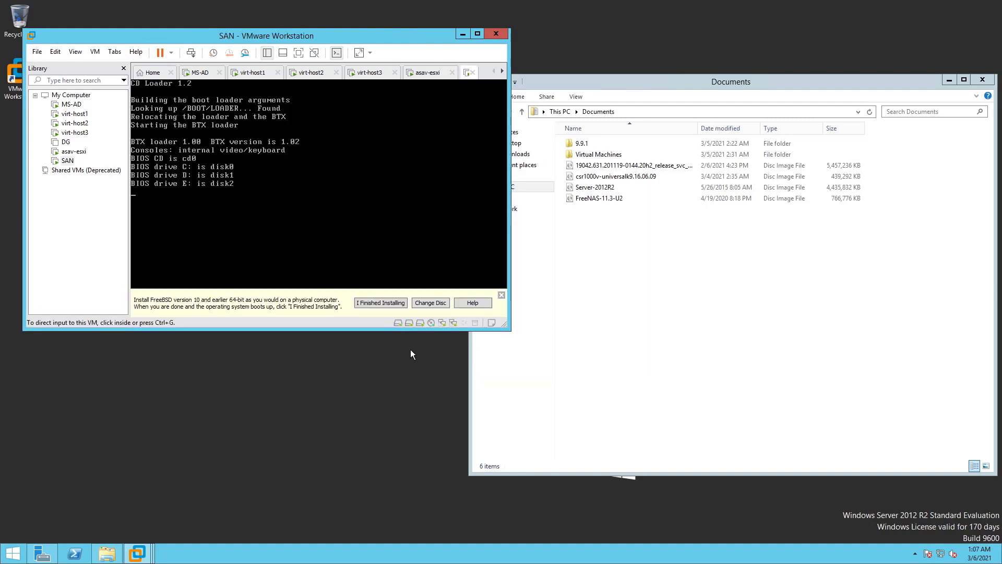
pyautogui.click(328, 186)
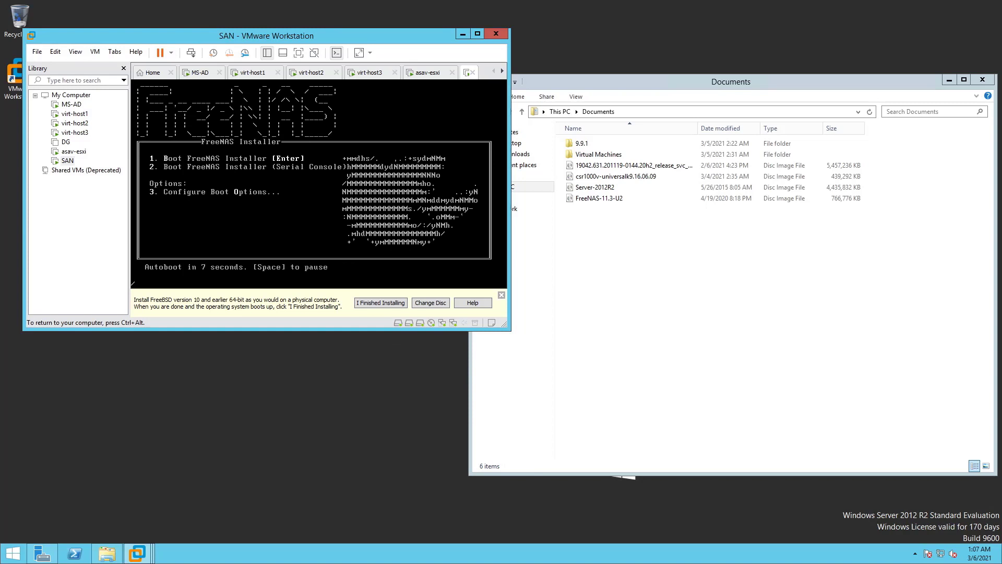
pyautogui.press('Return')
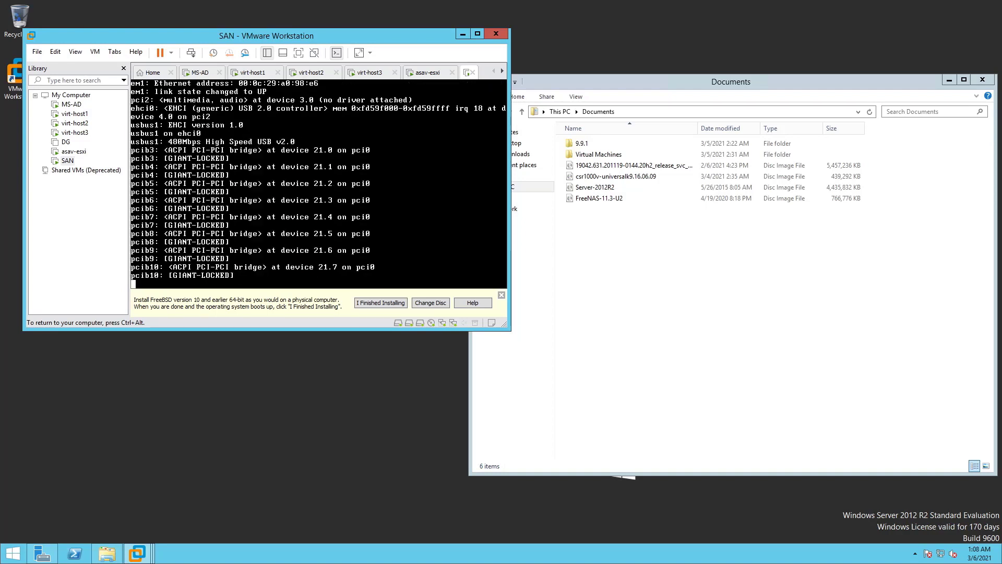
pyautogui.hotkey('ctrl', 'alt')
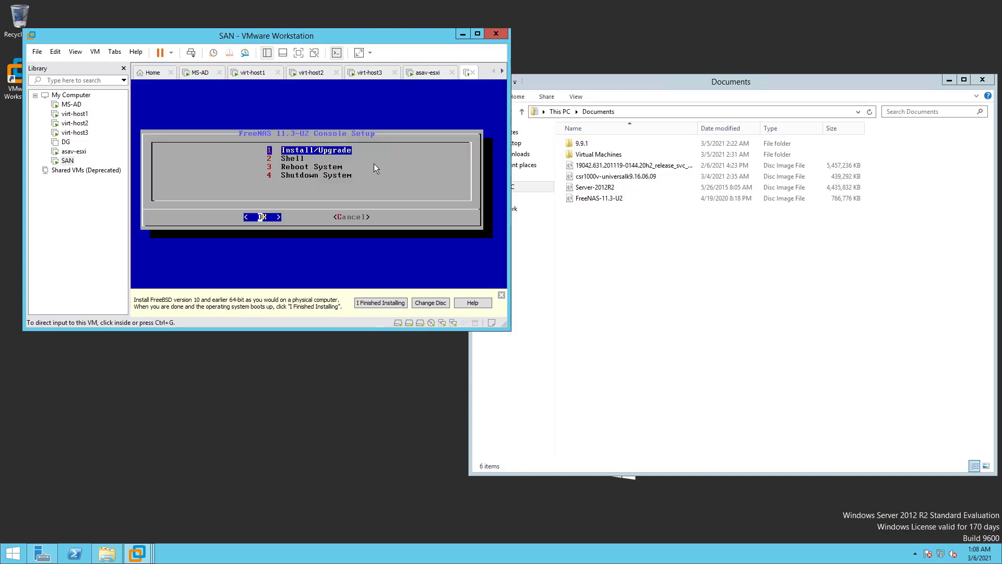
# Choose Install/Upgrade from the FreeNAS console setup menu
pyautogui.click(374, 164)
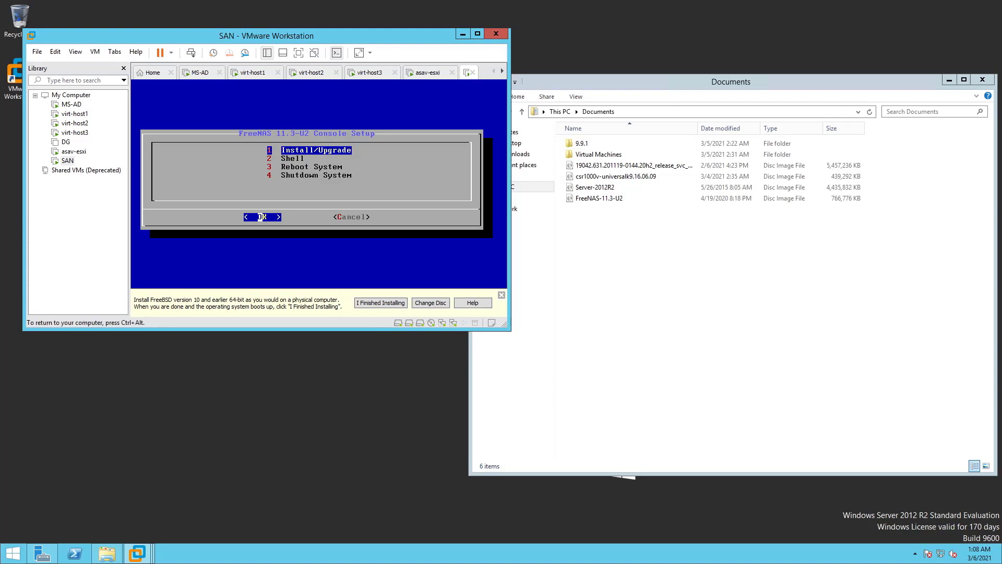
pyautogui.press('Down')
pyautogui.press('Up')
pyautogui.press('Down')
pyautogui.press('Down')
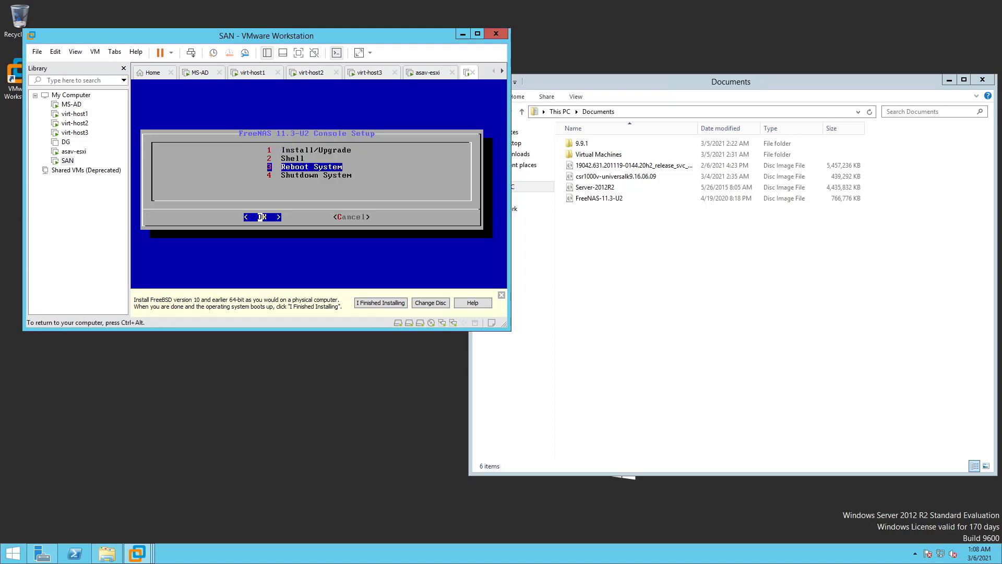
pyautogui.press('Up')
pyautogui.press('Up')
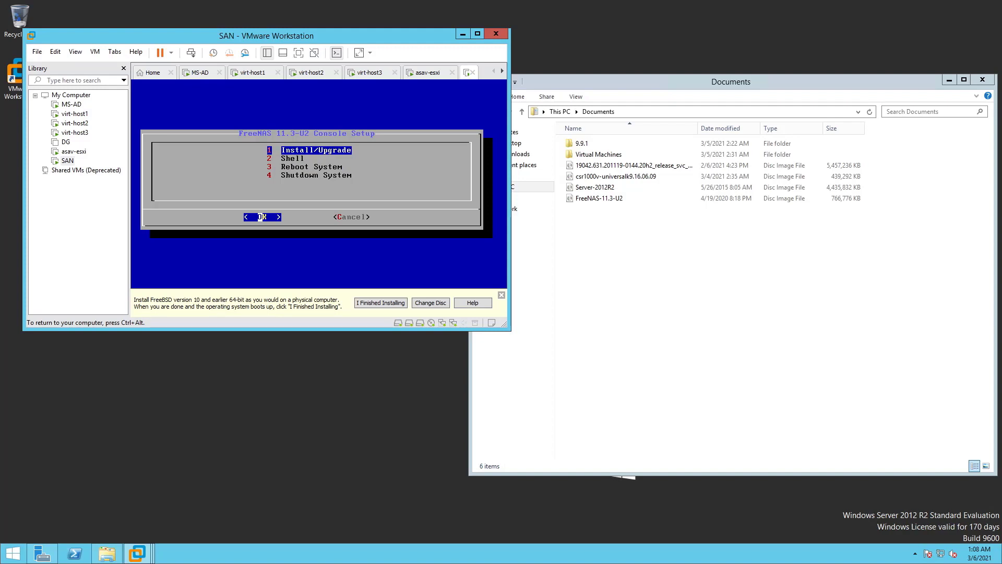
pyautogui.press('Return')
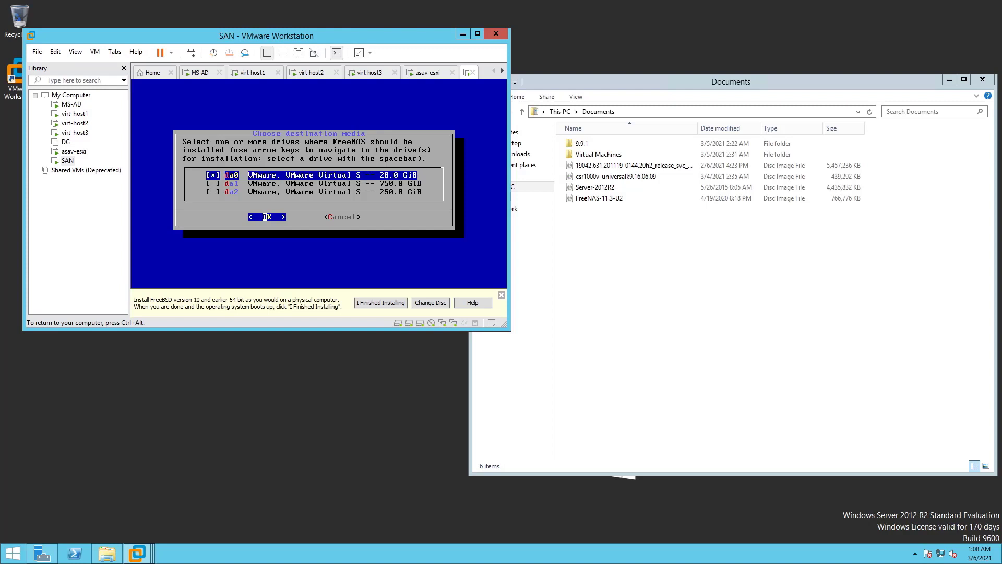
# Select the 20 GB da0 drive as destination and confirm the installation
pyautogui.press('Down')
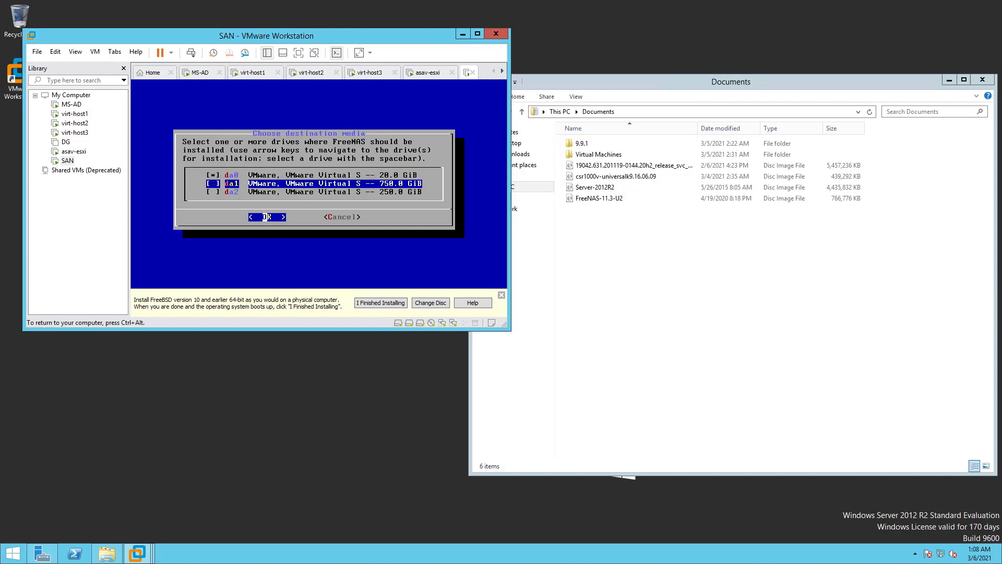
pyautogui.press('Down')
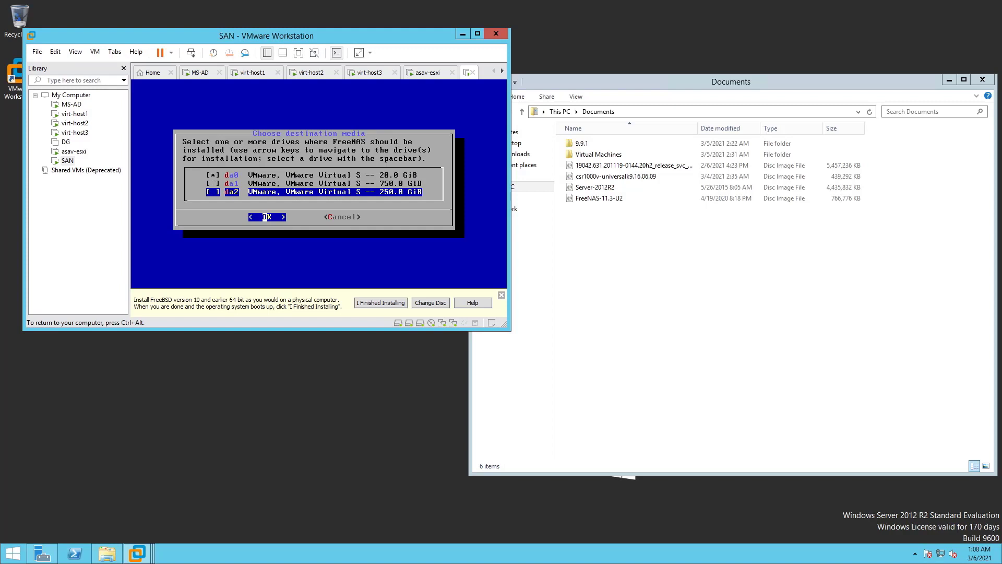
pyautogui.press('Up')
pyautogui.press('Up')
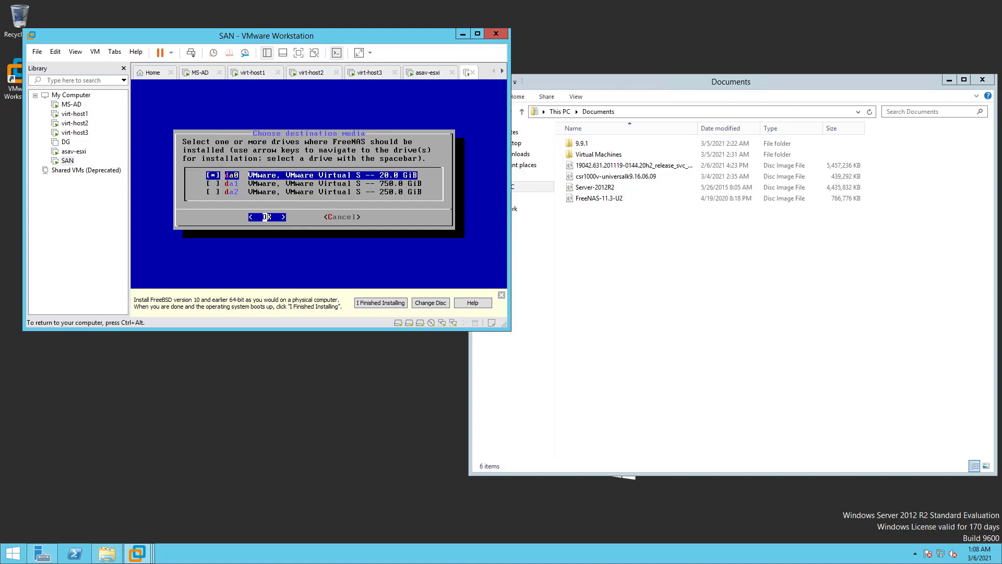
pyautogui.press('Return')
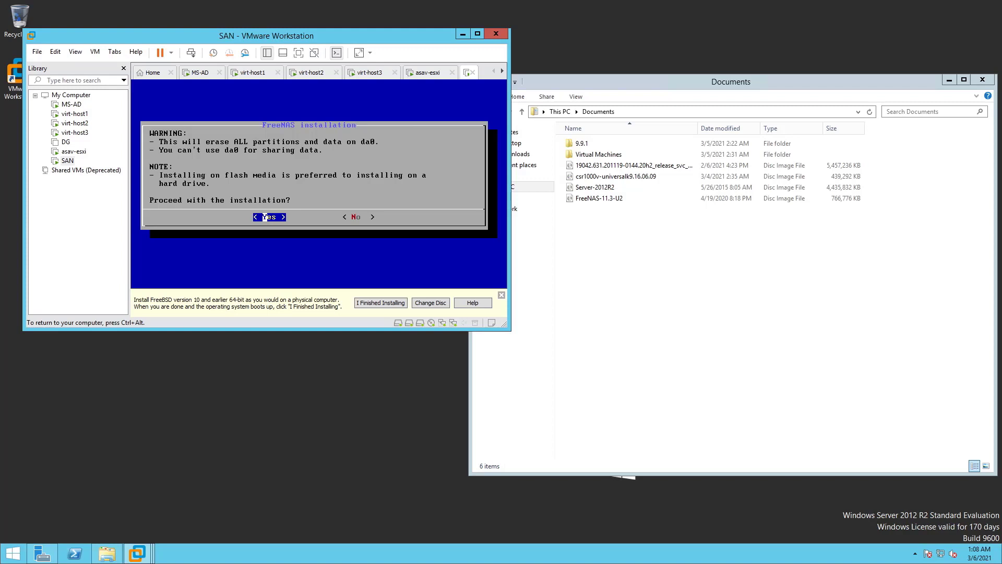
pyautogui.press('Return')
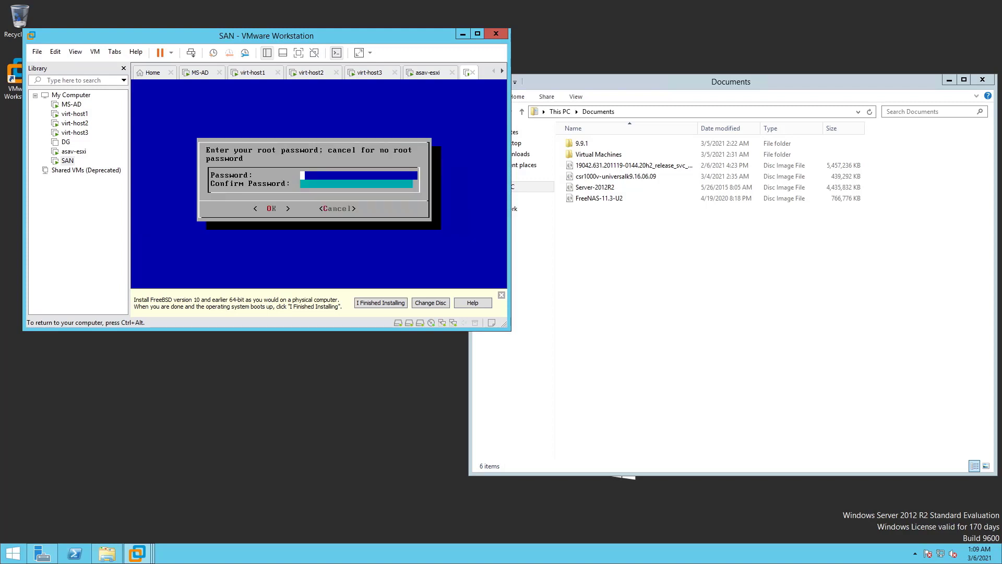
# Enter and confirm the root password, then choose BIOS boot mode
pyautogui.write('********')
pyautogui.press('Tab')
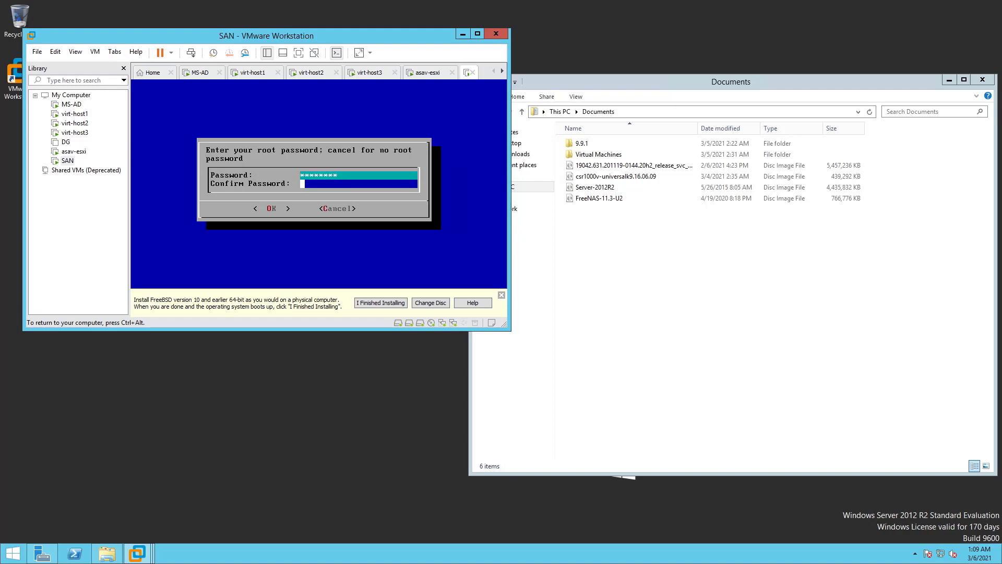
pyautogui.write('********')
pyautogui.press('Tab')
pyautogui.press('Return')
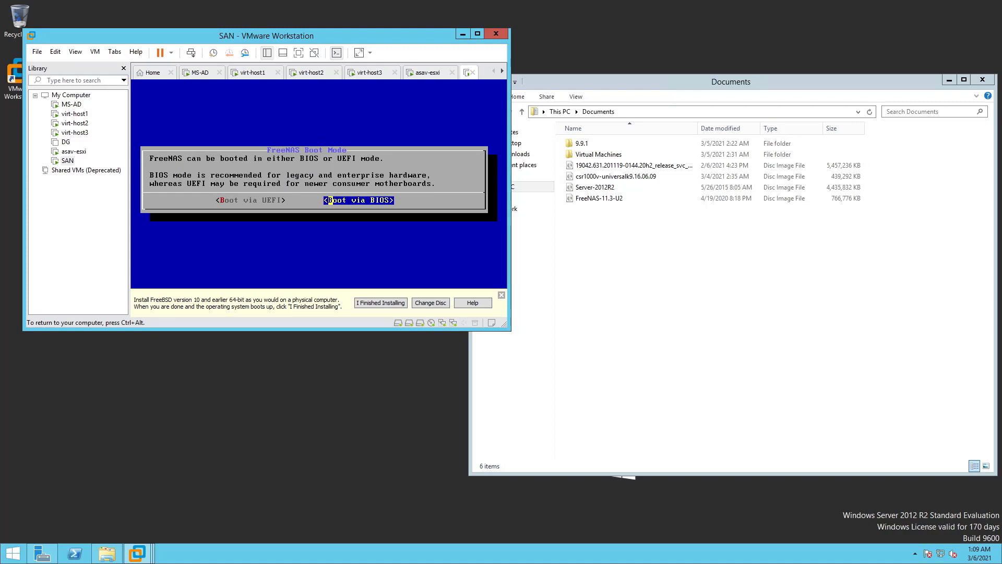
pyautogui.press('Return')
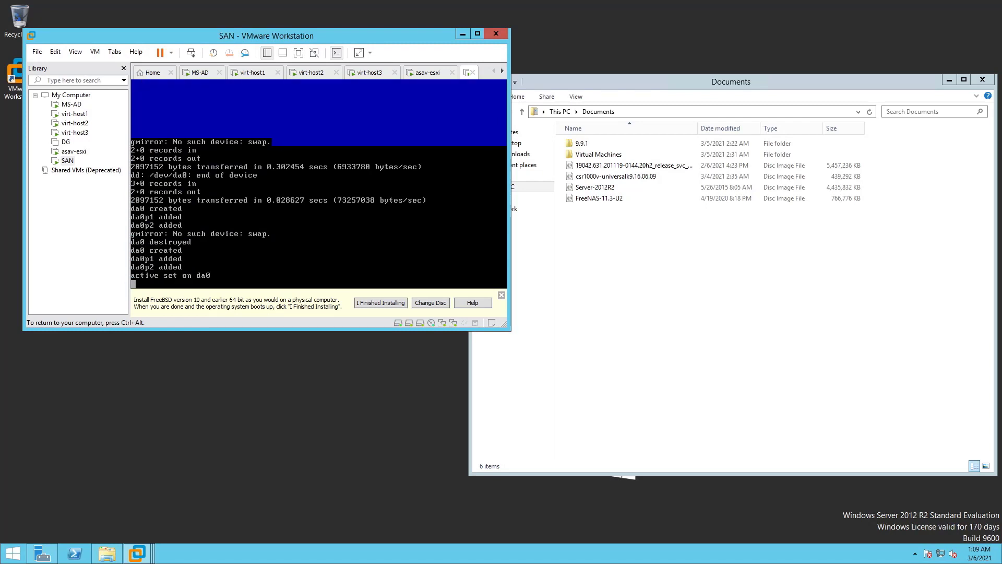
pyautogui.hotkey('ctrl', 'alt')
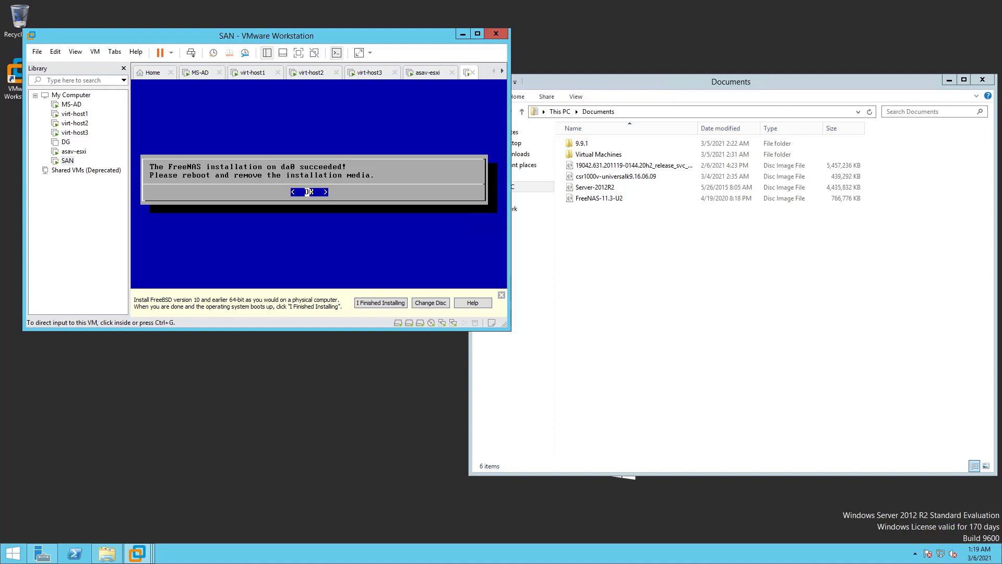
# Dismiss the installation success message and select Reboot System
pyautogui.click(374, 215)
pyautogui.press('Return')
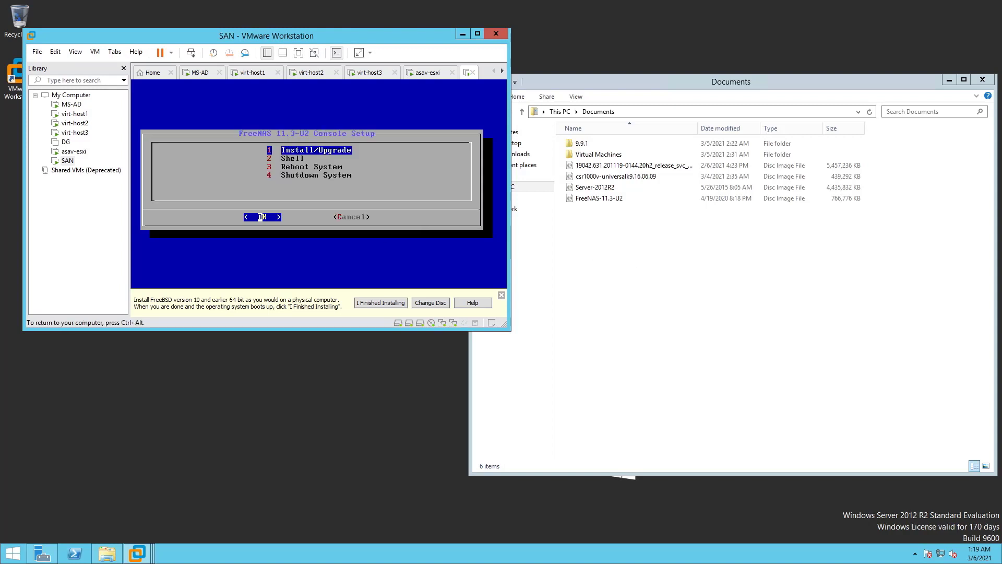
pyautogui.press('Down')
pyautogui.press('Down')
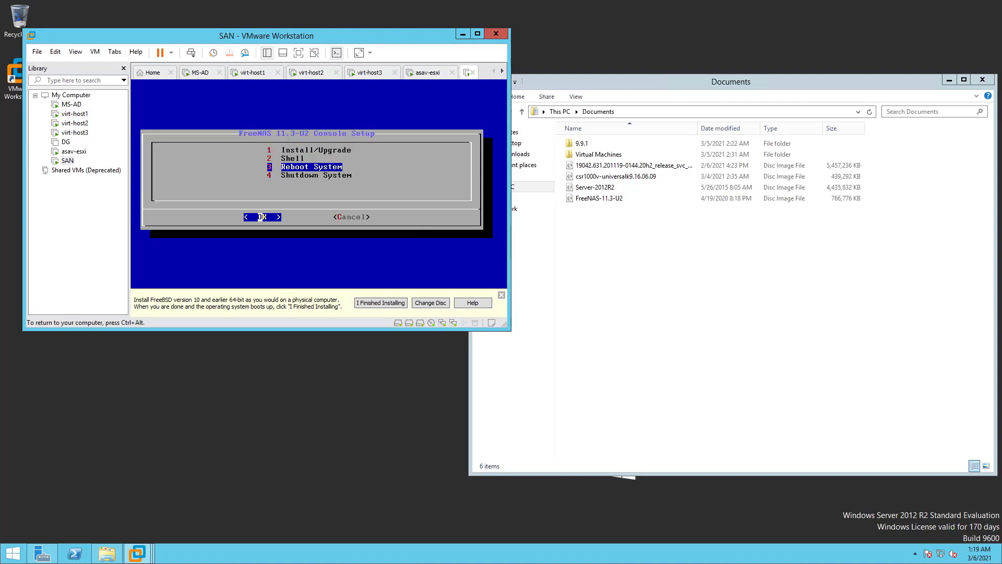
pyautogui.press('Return')
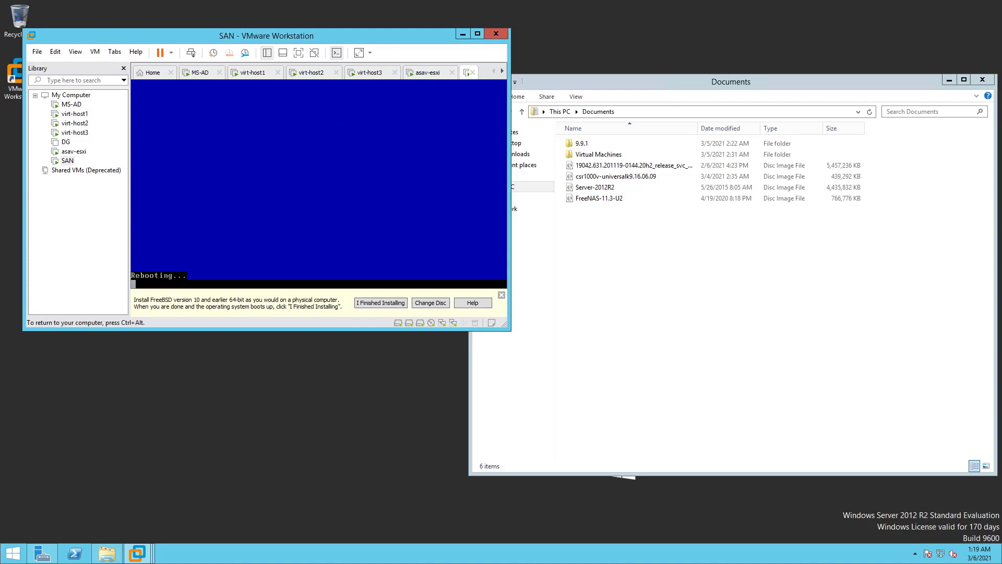
pyautogui.hotkey('ctrl', 'alt')
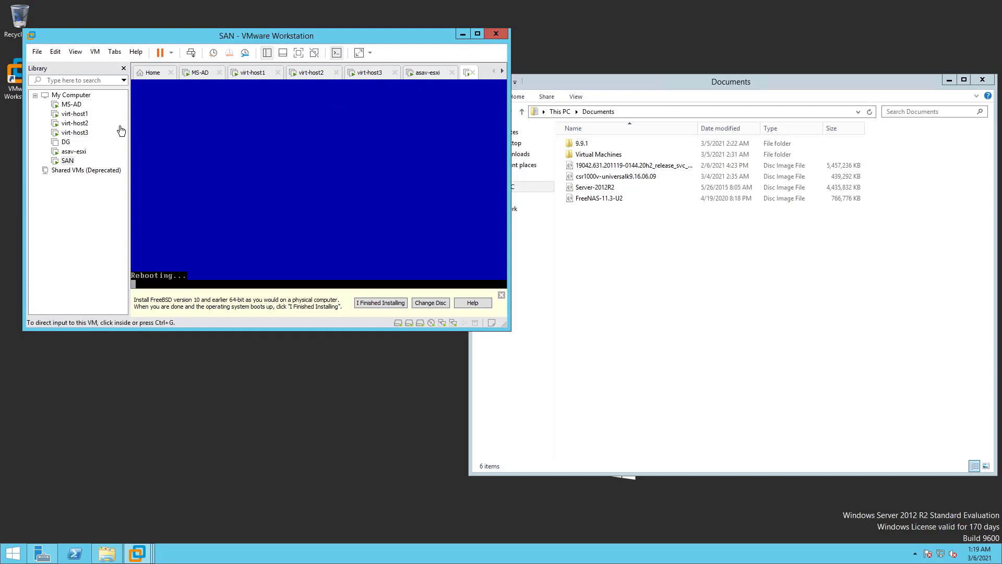
# Uncheck Connected on the SAN VM's CD/DVD (IDE) drive so the FreeNAS installer ISO is ejected
pyautogui.rightClick(63, 163)
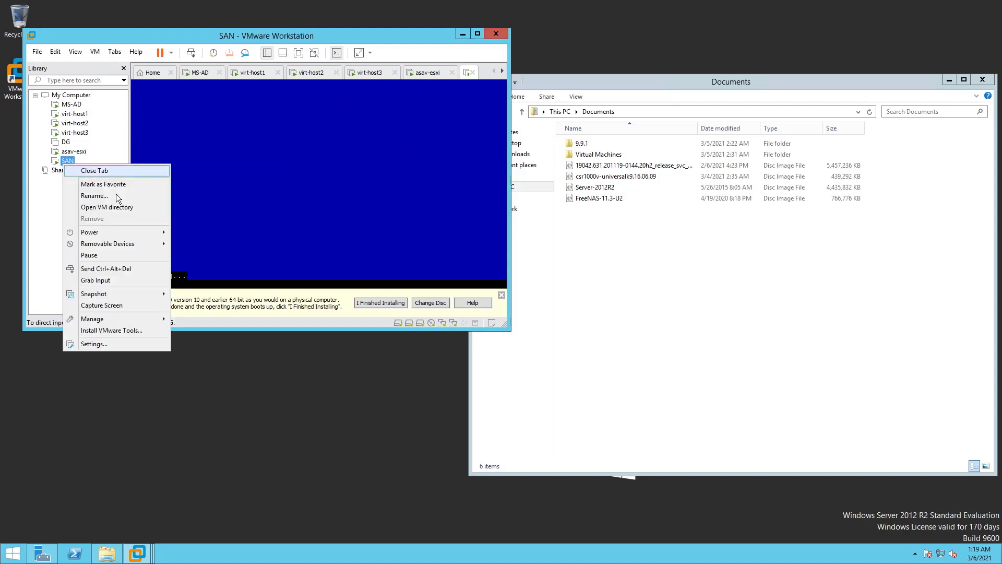
pyautogui.click(108, 343)
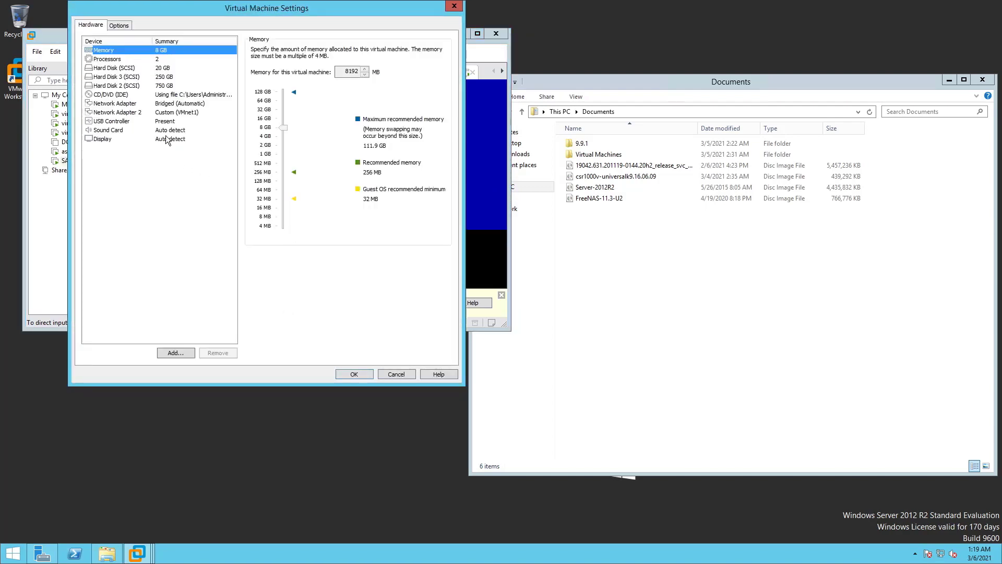
pyautogui.click(151, 95)
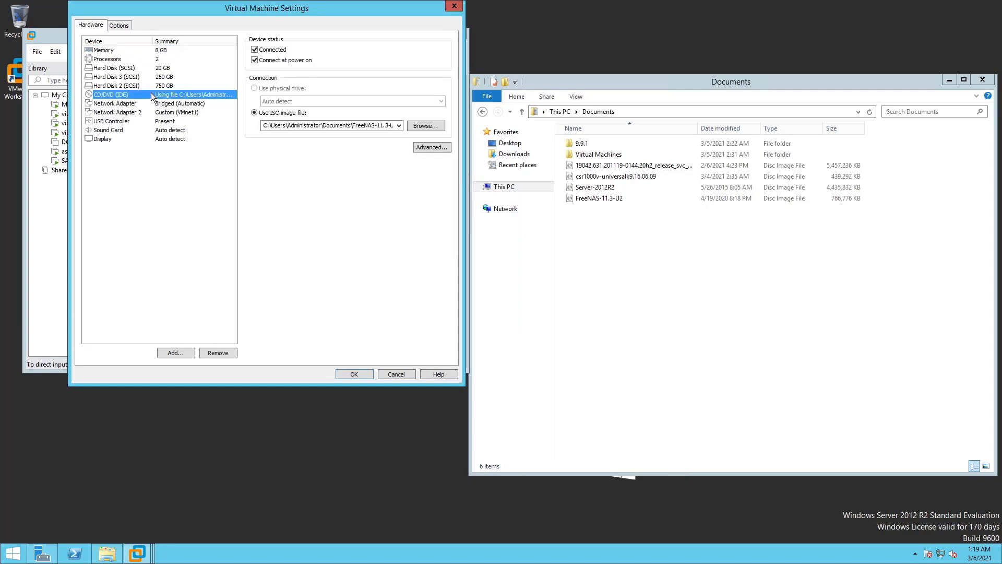
pyautogui.click(269, 50)
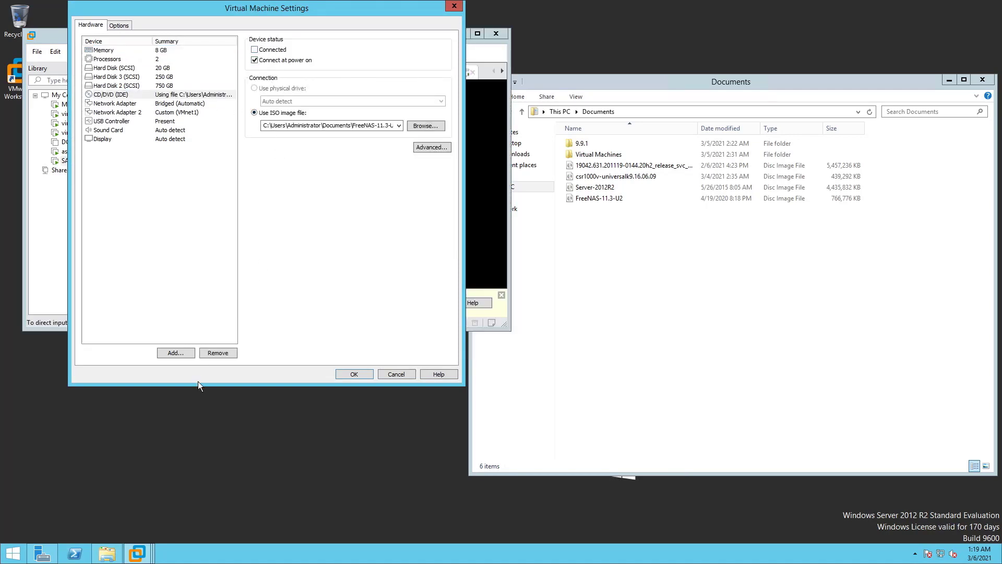
pyautogui.click(352, 372)
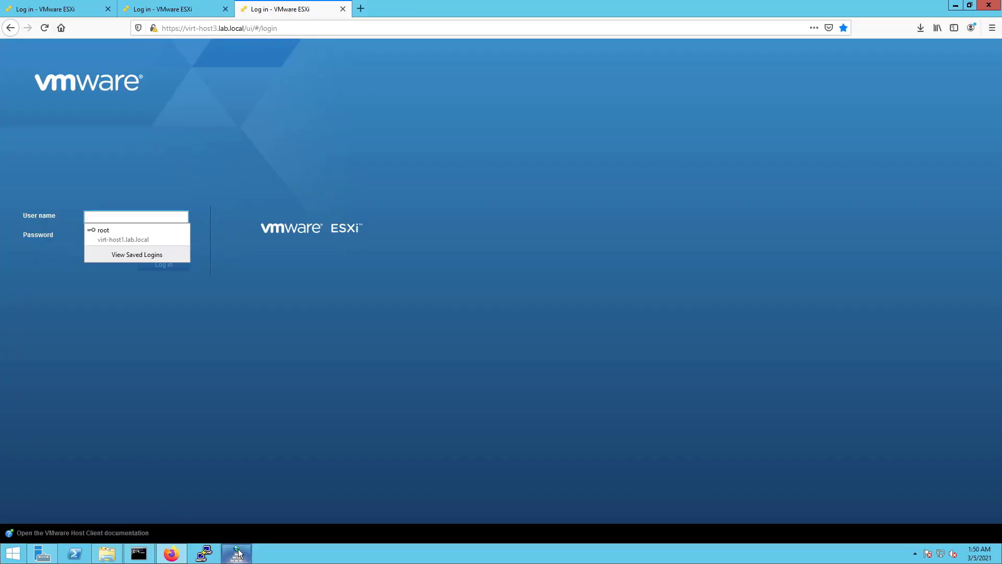
# Bring the DNS Manager window to the front from the taskbar
pyautogui.click(238, 553)
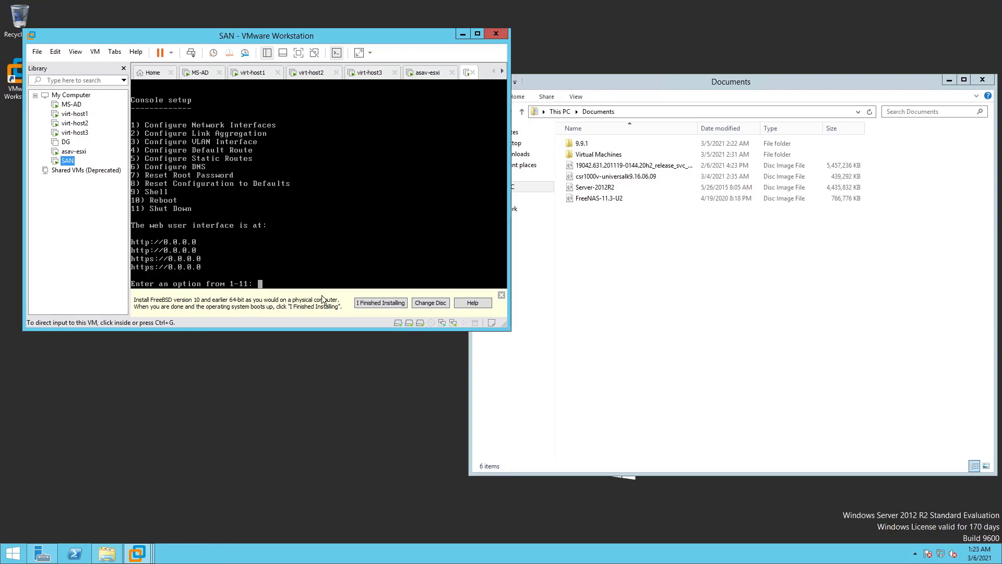
# In the FreeNAS console's interface menu (option 1), reset interface 1's existing settings
pyautogui.click(335, 198)
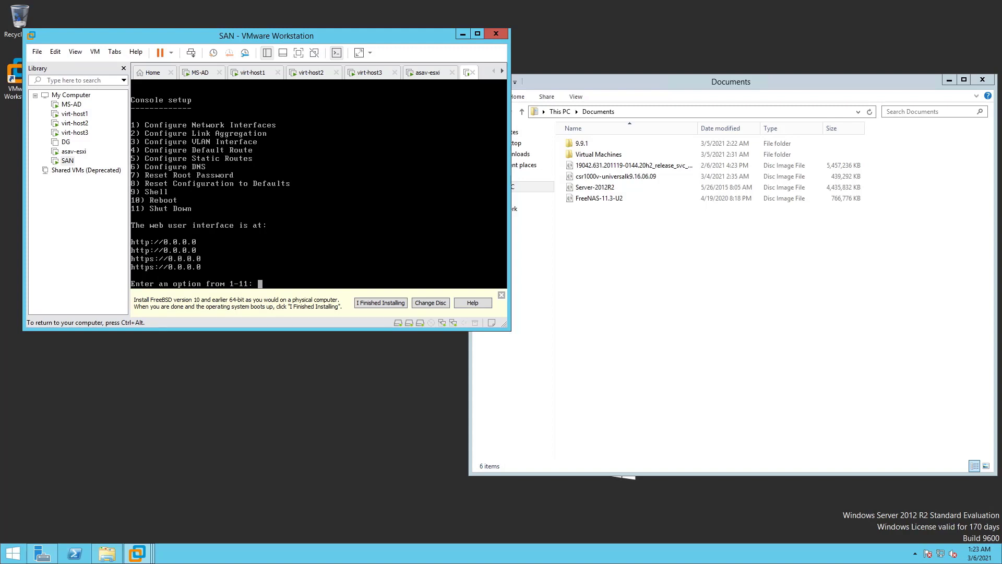
pyautogui.write('1')
pyautogui.press('Return')
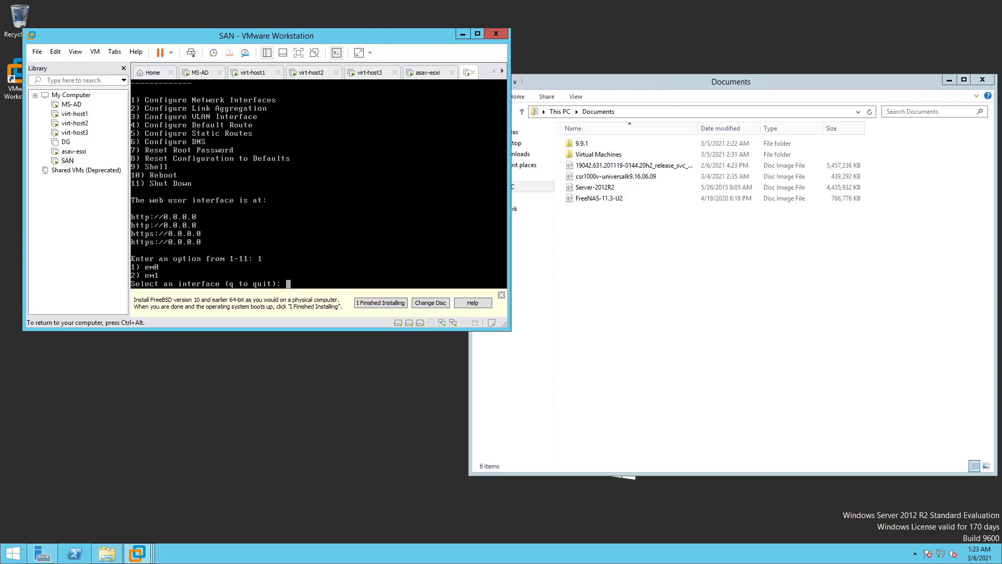
pyautogui.write('1')
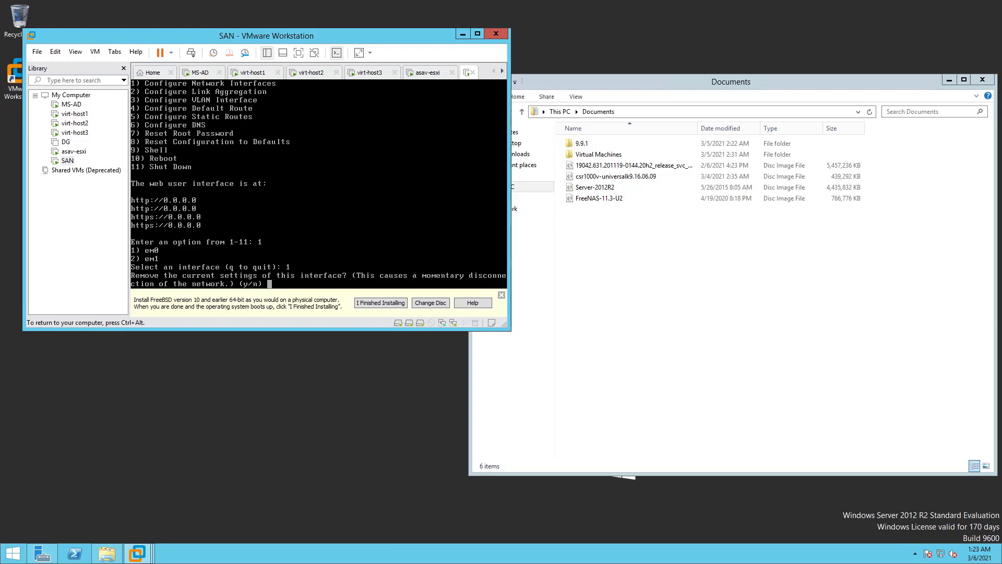
pyautogui.write('y')
pyautogui.press('Return')
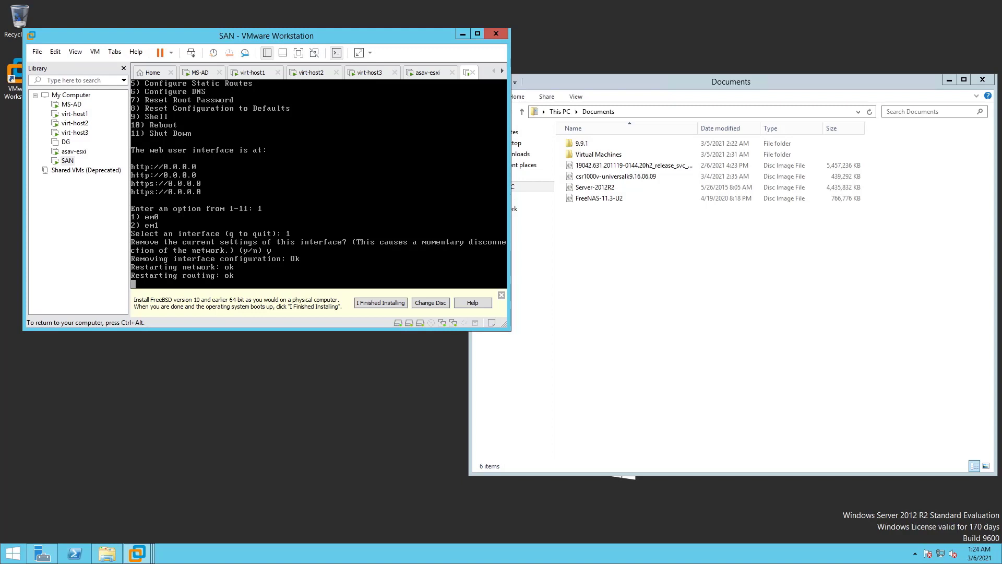
# Reconfigure interface 1 (em0), declining the reset and DHCP and choosing IPv4 setup
pyautogui.write('1')
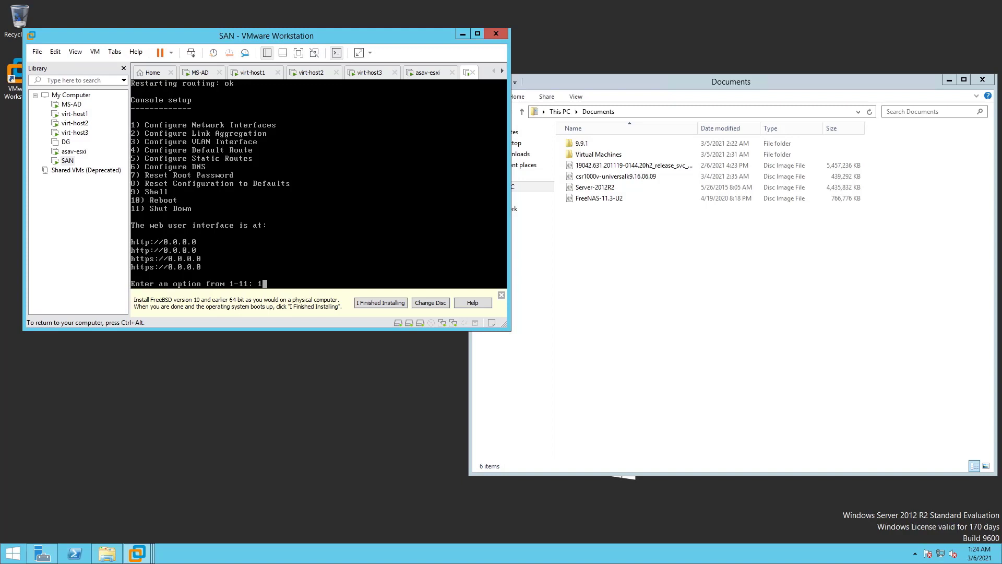
pyautogui.press('Return')
pyautogui.write('1')
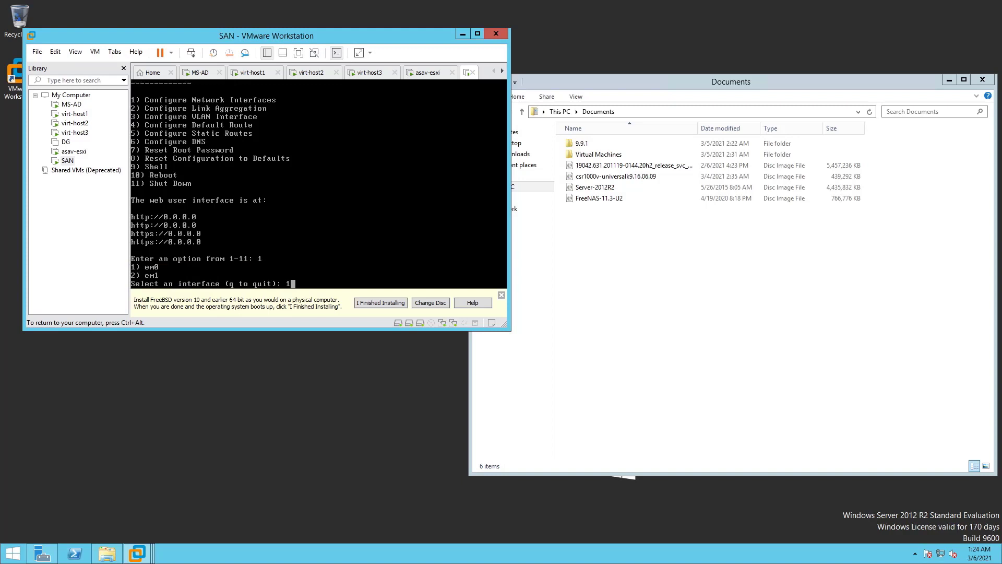
pyautogui.press('Return')
pyautogui.write('n')
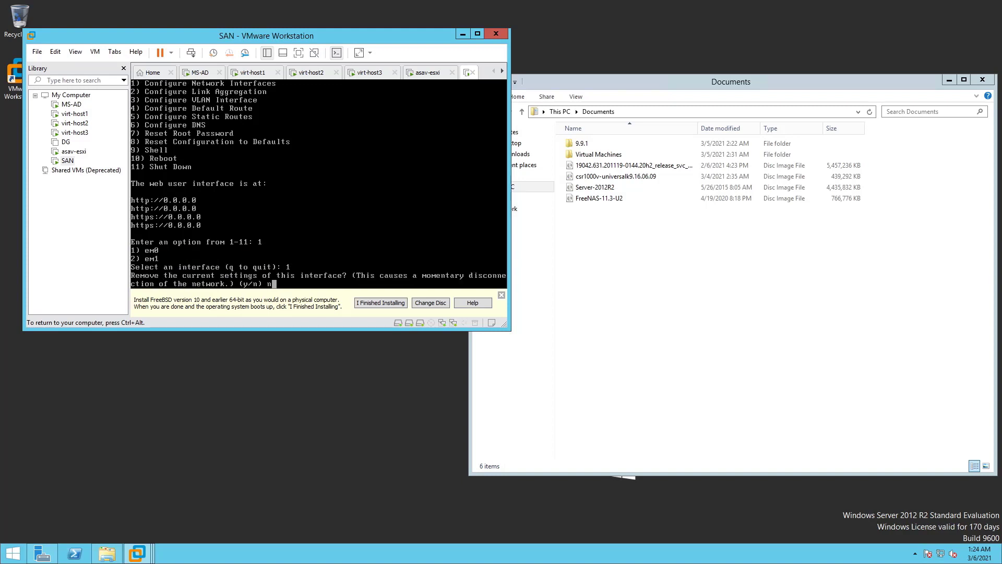
pyautogui.press('Return')
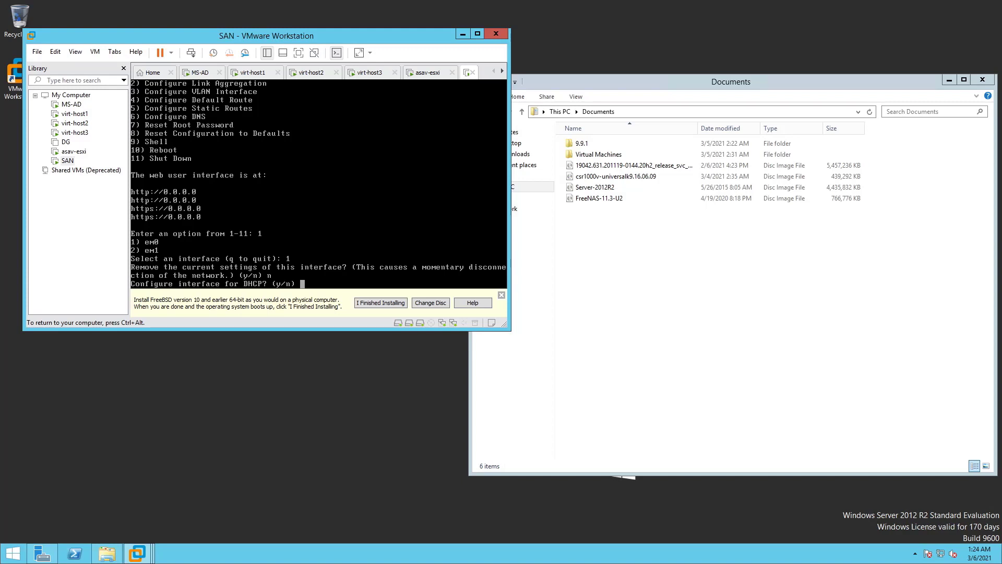
pyautogui.write('n')
pyautogui.press('Return')
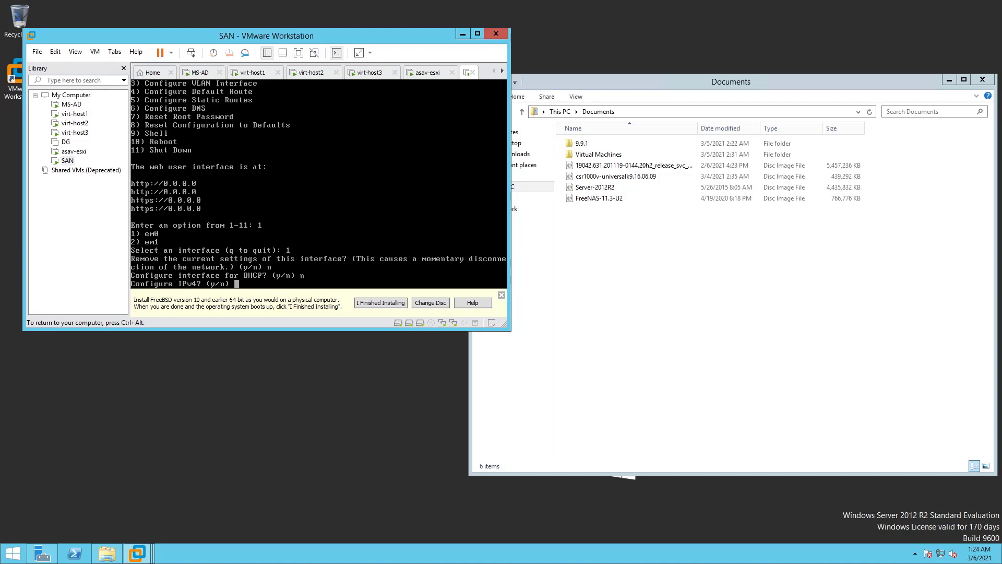
pyautogui.write('y')
pyautogui.press('Return')
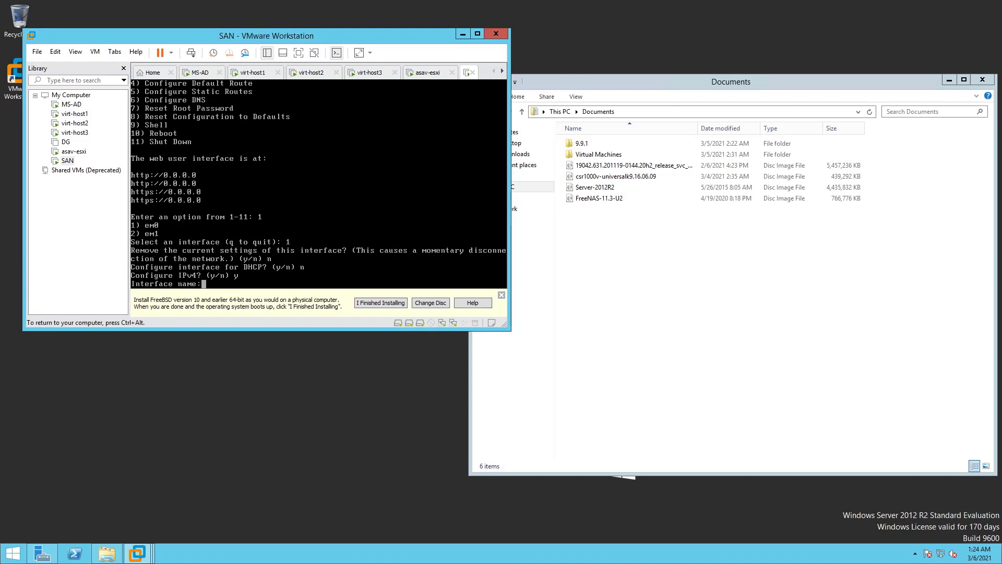
# Give em0 address 10.255.1.25 with netmask 255.255.255.0, skipping IPv6 and its default route
pyautogui.write('em0')
pyautogui.press('Return')
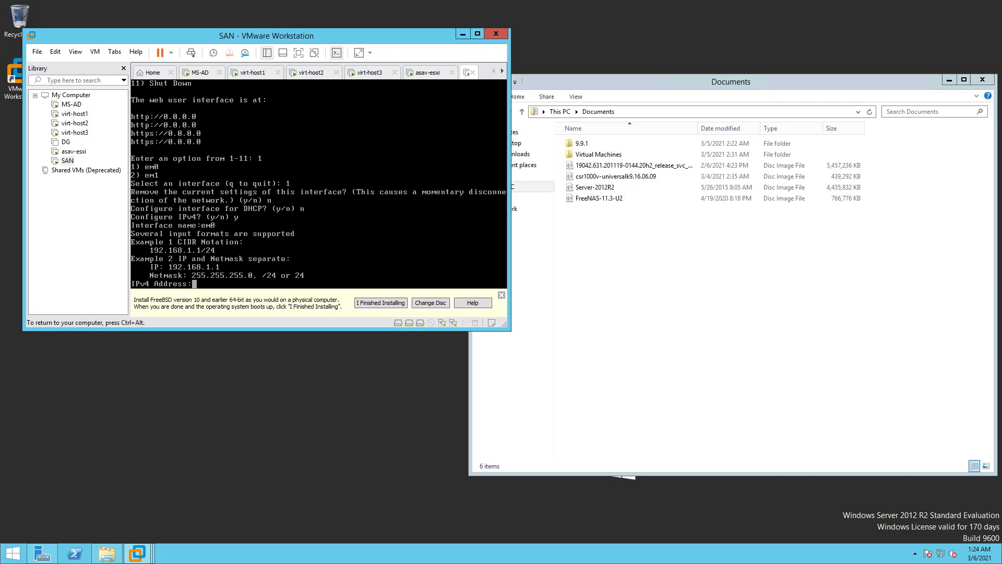
pyautogui.write('10.255.1.25')
pyautogui.press('Return')
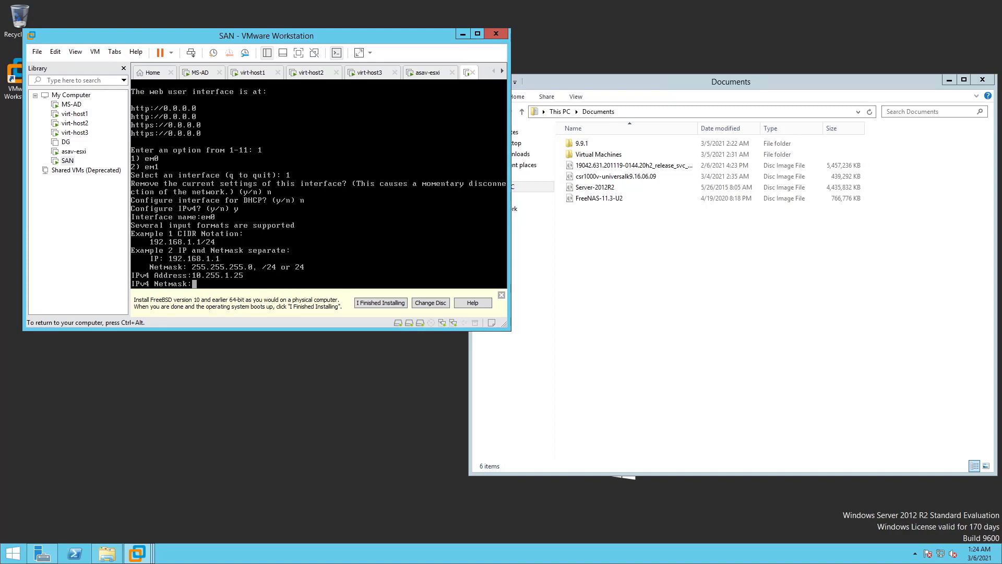
pyautogui.write('255.255.255.0')
pyautogui.press('Return')
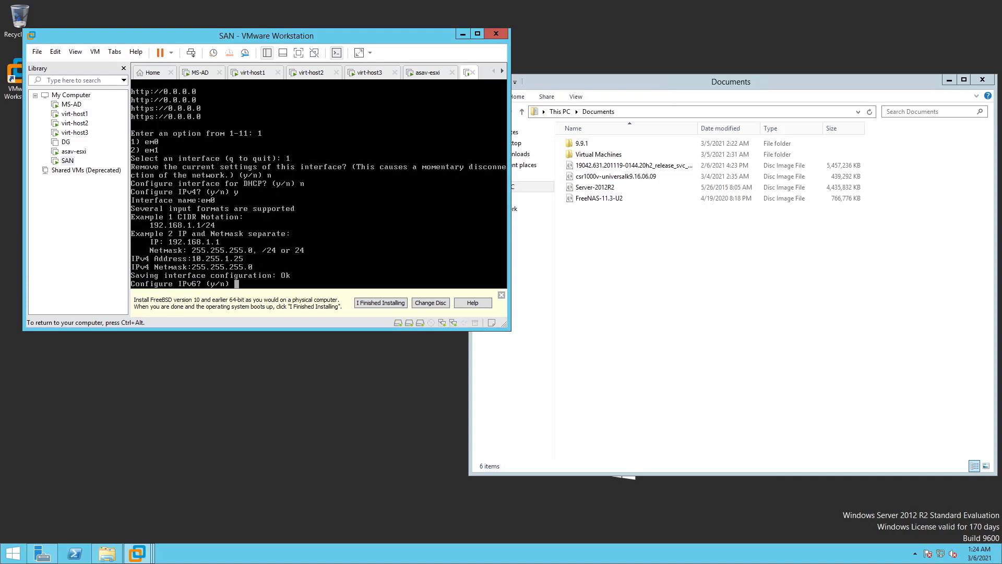
pyautogui.write('n')
pyautogui.press('Return')
pyautogui.write('n')
pyautogui.press('Return')
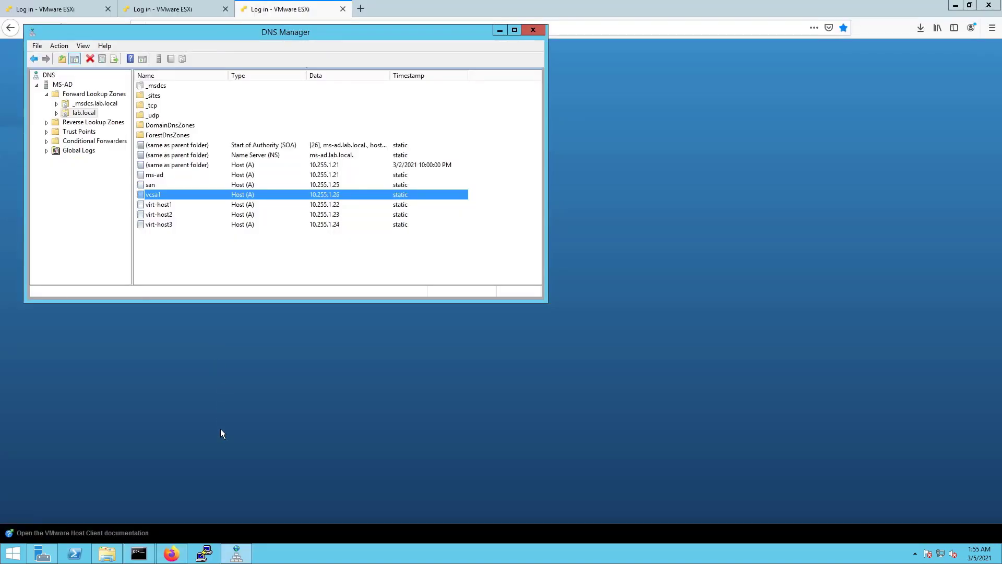
# Run ping 10.255.1.25 and ping san.lab.local in Command Prompt, getting replies to both
pyautogui.click(140, 554)
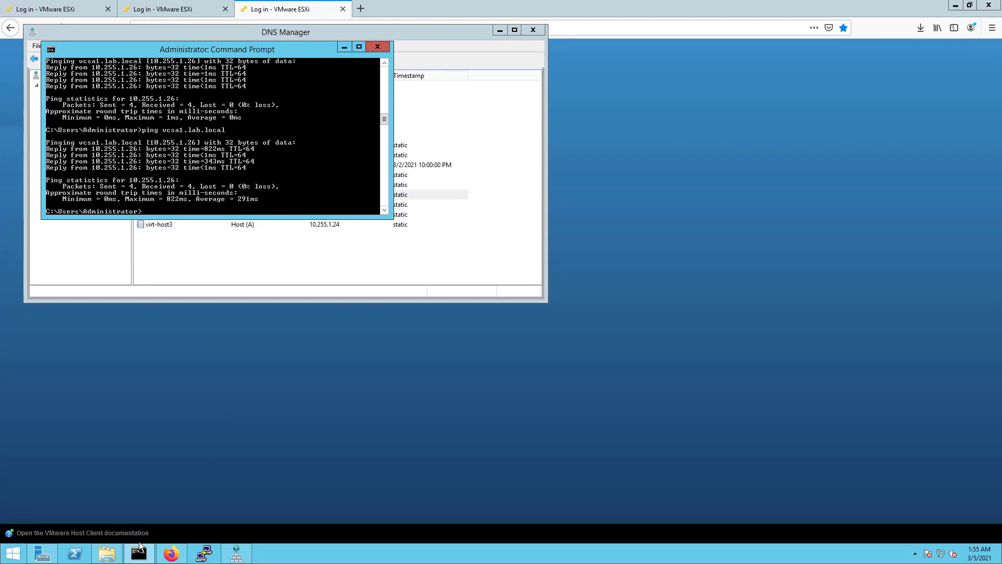
pyautogui.write('ping 10.255.1.25')
pyautogui.press('Return')
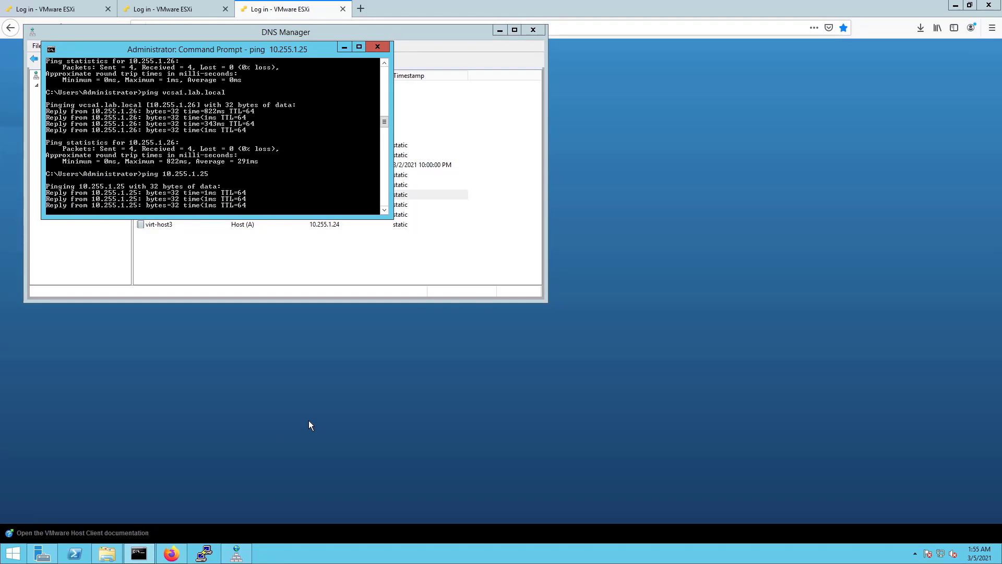
pyautogui.write('ping ')
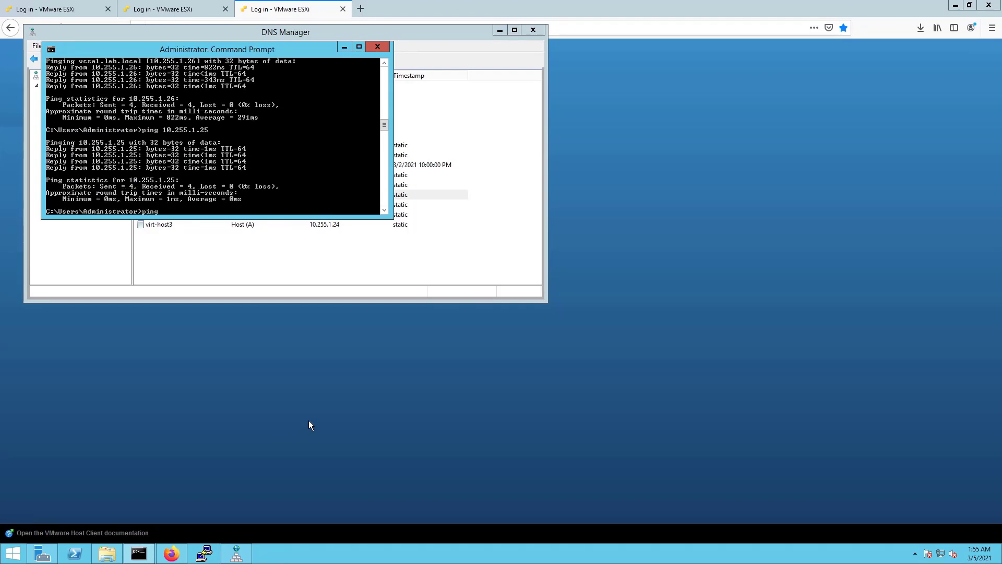
pyautogui.write('san.lab.local')
pyautogui.press('Return')
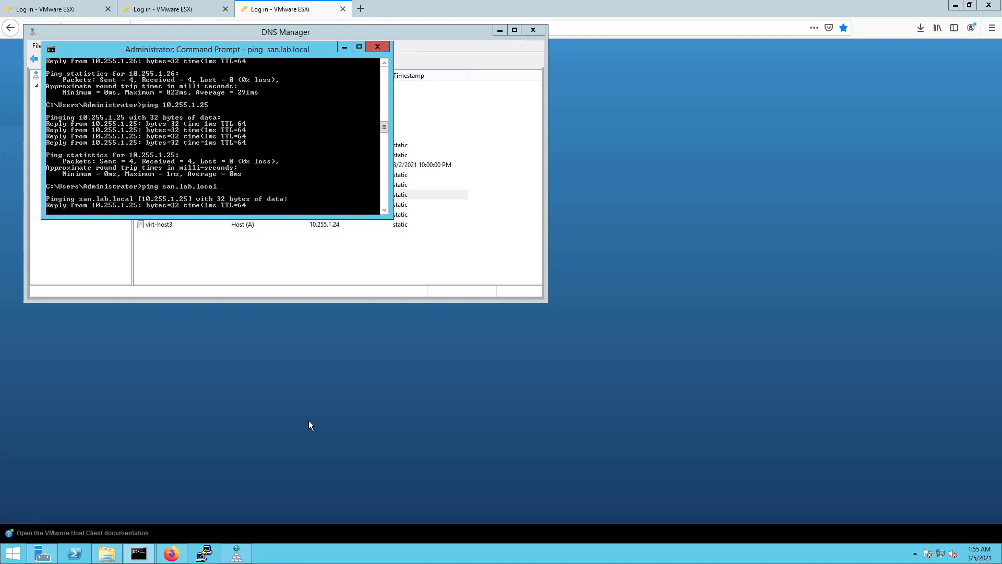
pyautogui.click(363, 9)
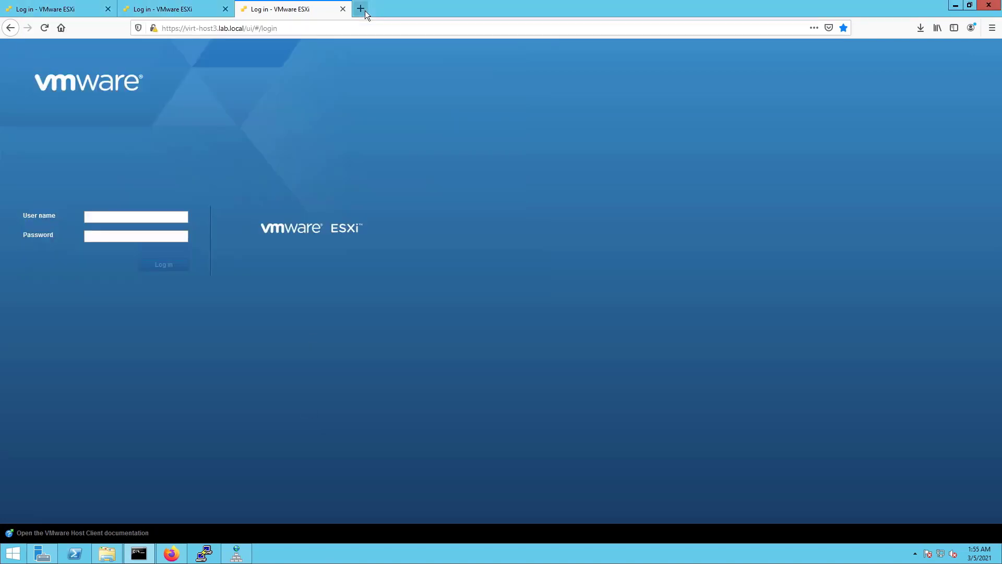
# Load san.lab.local in the browser and try logging in as admin with the account password
pyautogui.write('sa')
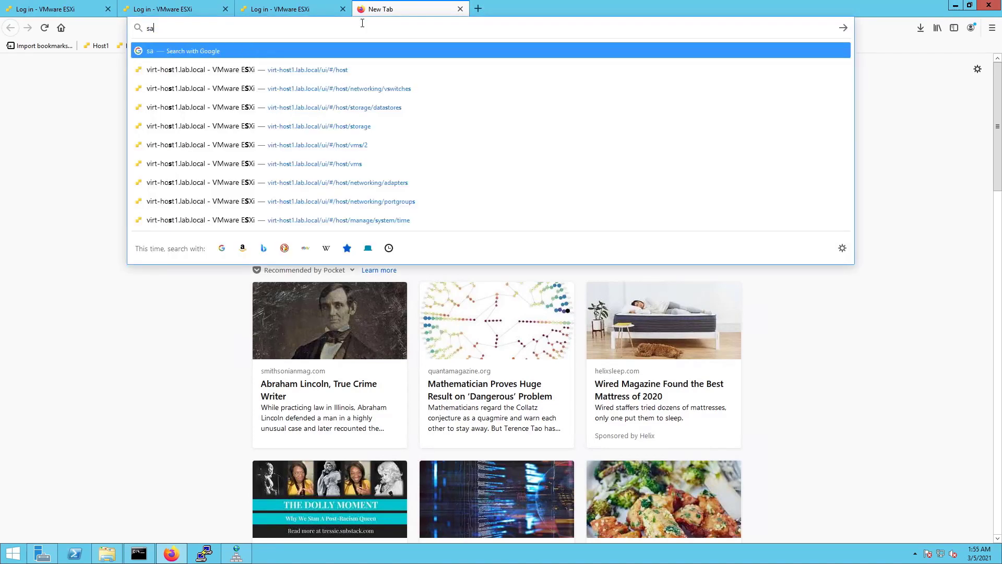
pyautogui.write('n.lab.local')
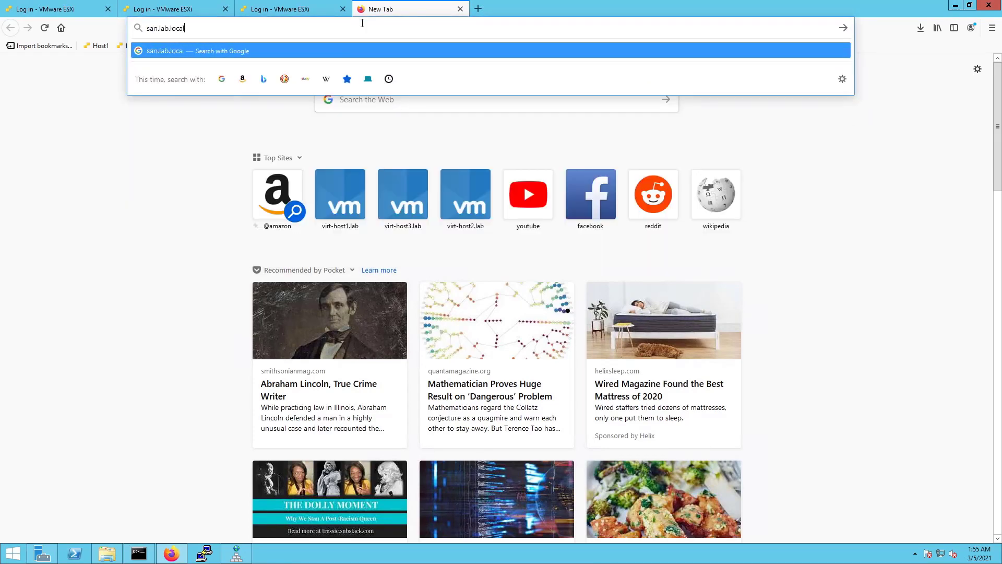
pyautogui.press('Return')
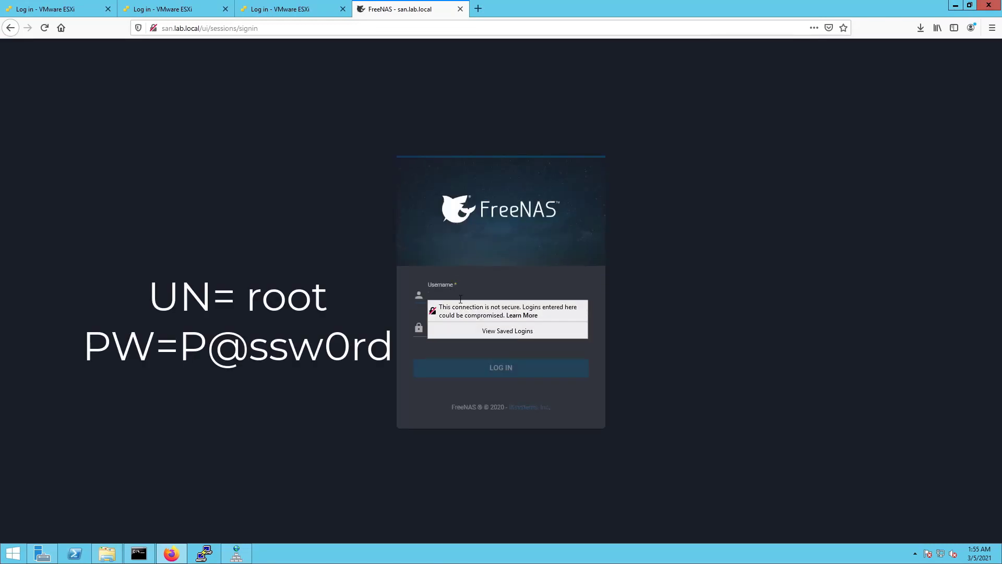
pyautogui.write('admin')
pyautogui.press('Tab')
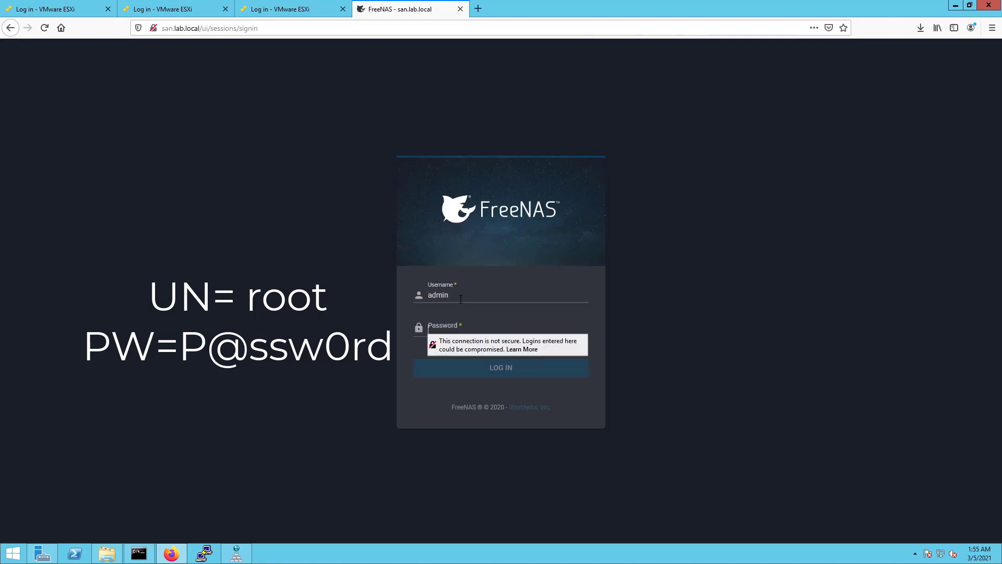
pyautogui.write('P@ssw0rd')
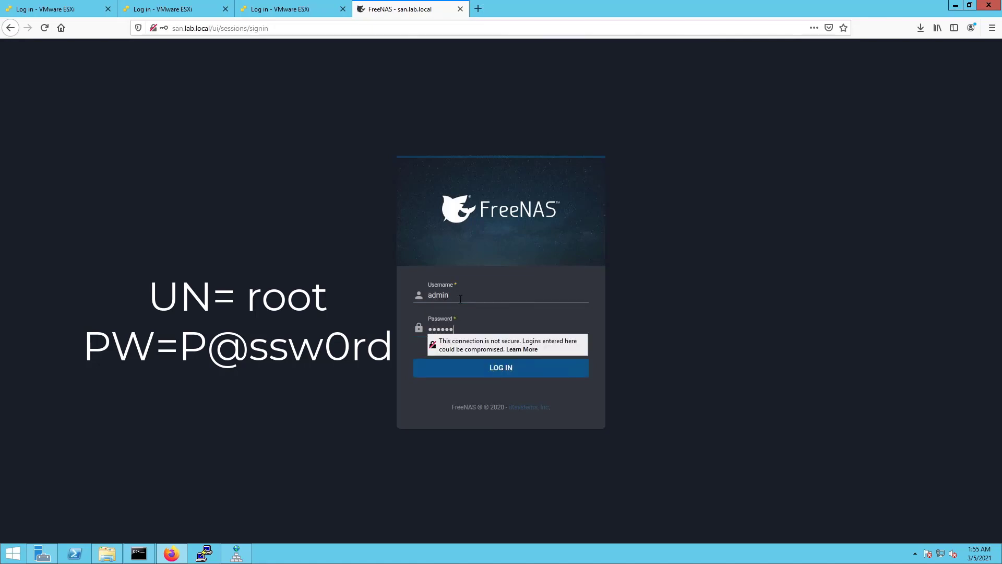
pyautogui.press('Return')
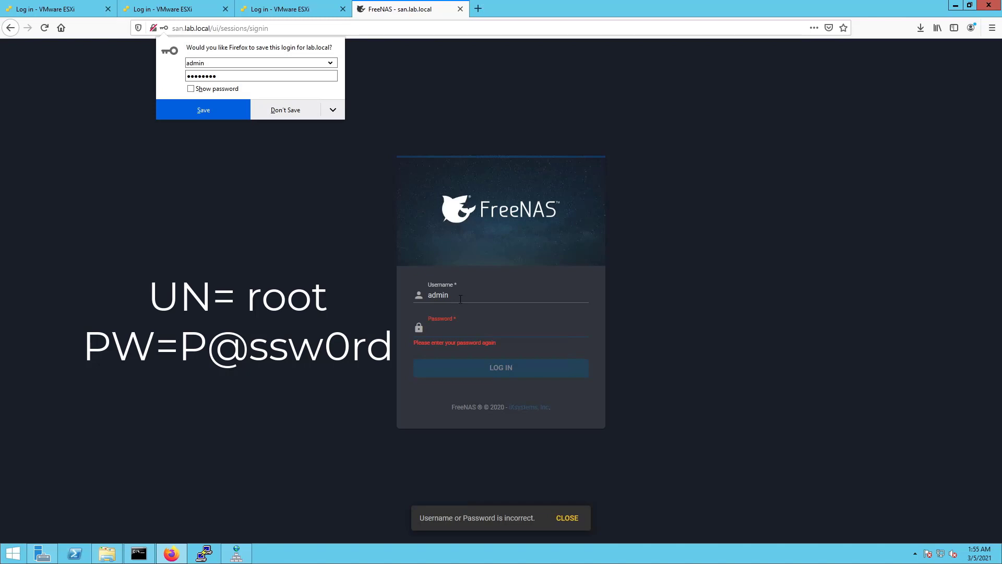
# Log in as root with the account password and let the browser save the credentials
pyautogui.doubleClick(460, 299)
pyautogui.write('root')
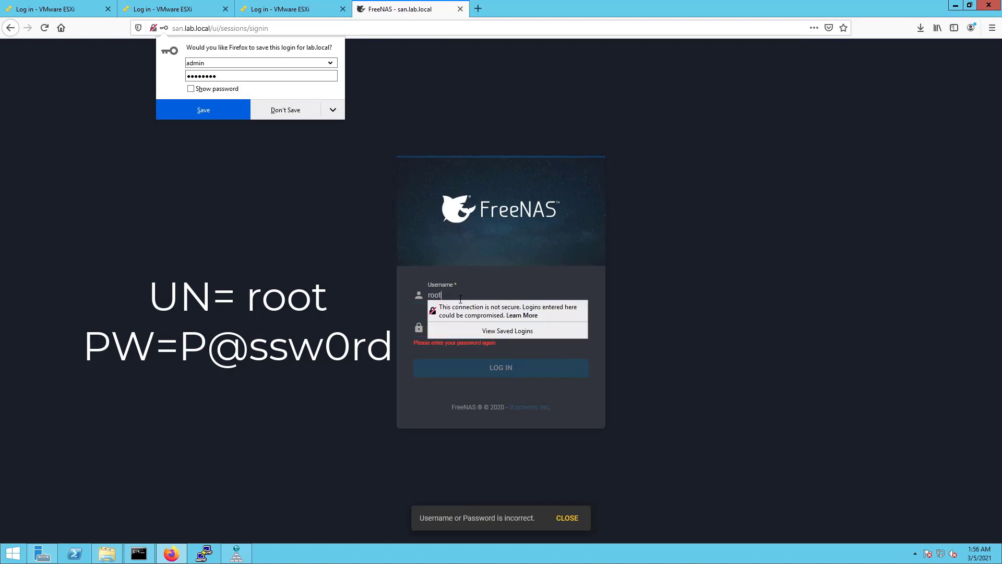
pyautogui.press('Tab')
pyautogui.write('P@ssw0rd')
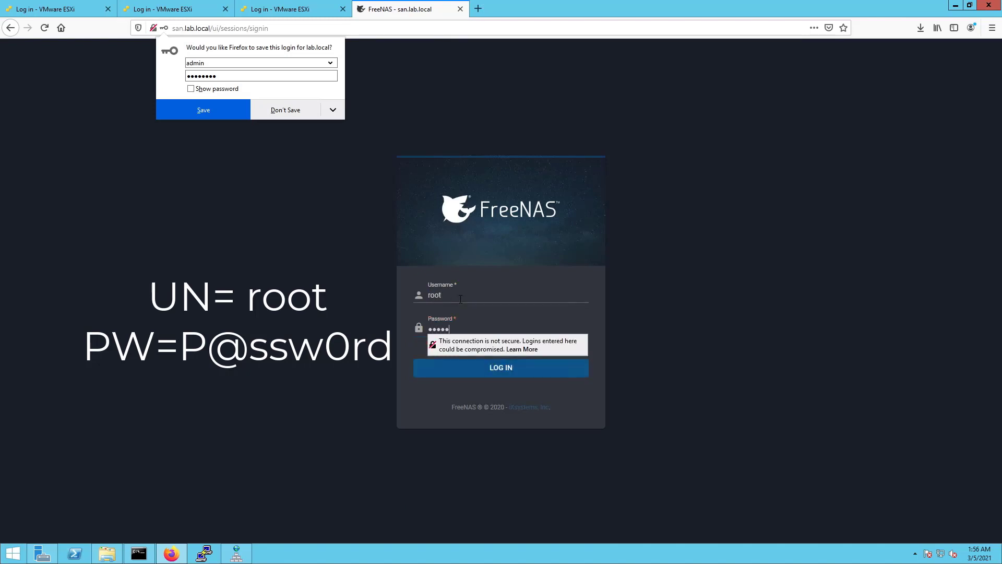
pyautogui.press('Return')
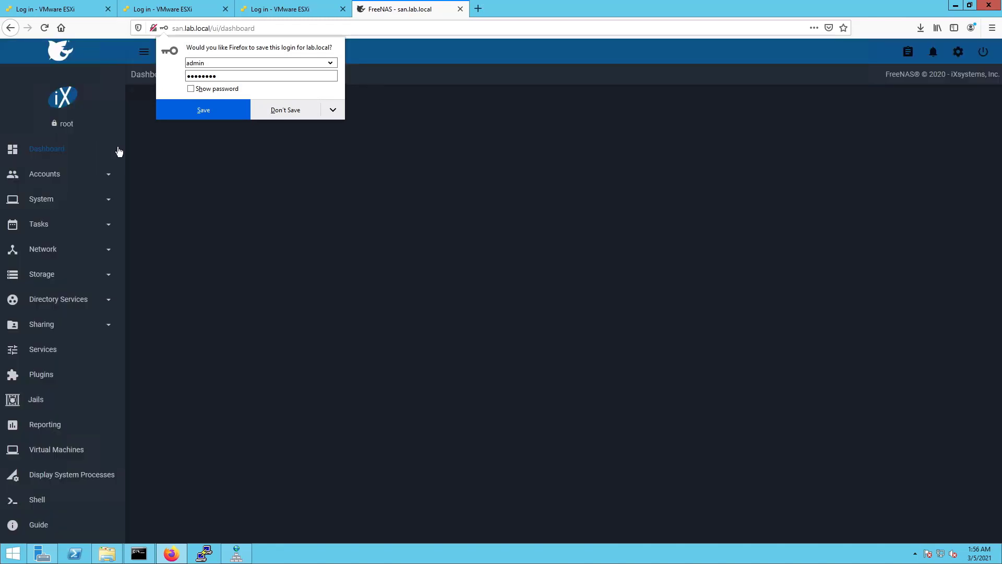
pyautogui.click(190, 107)
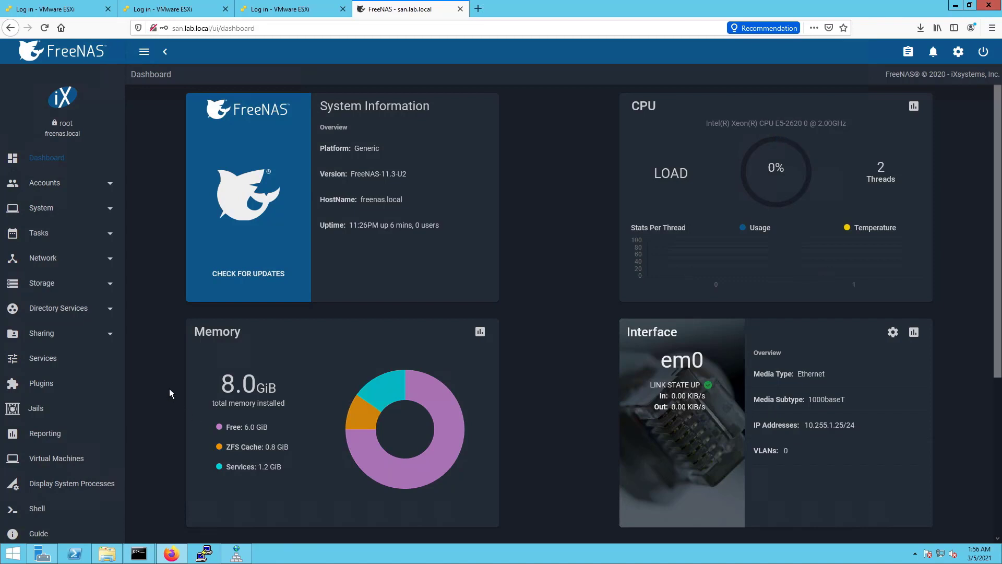
# Go to Network > Interfaces, expand em1 and open its edit form
pyautogui.click(105, 263)
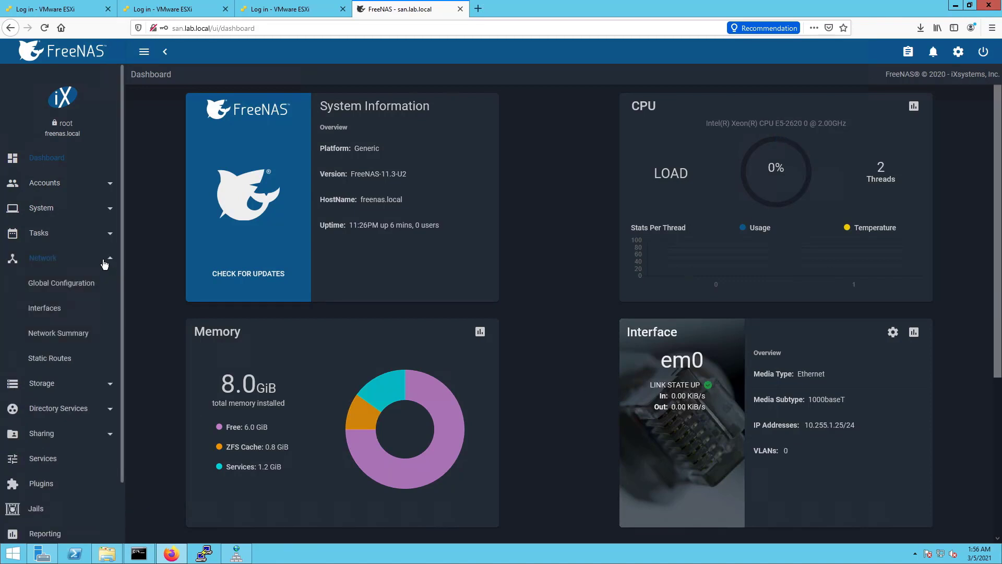
pyautogui.click(46, 309)
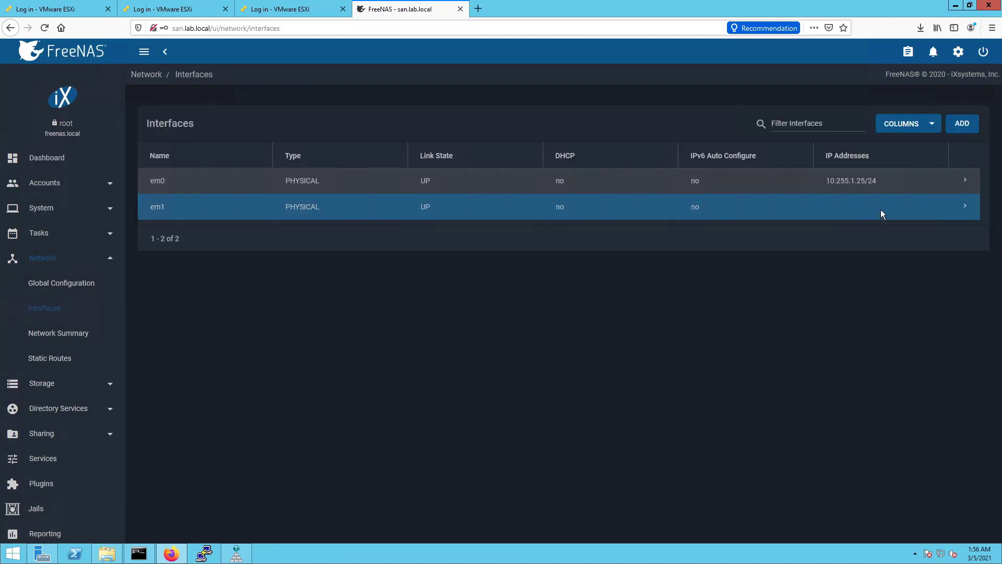
pyautogui.click(963, 208)
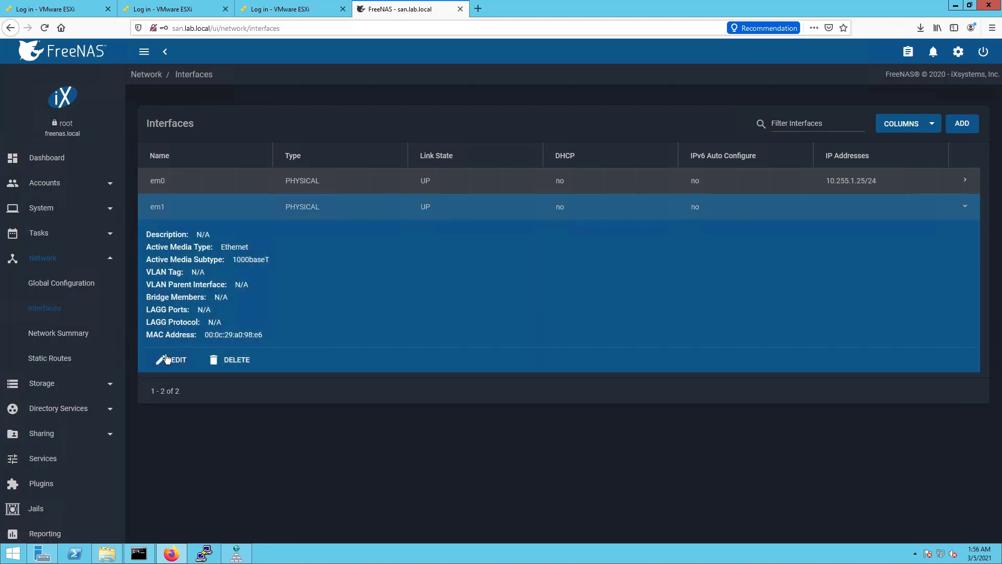
pyautogui.click(174, 360)
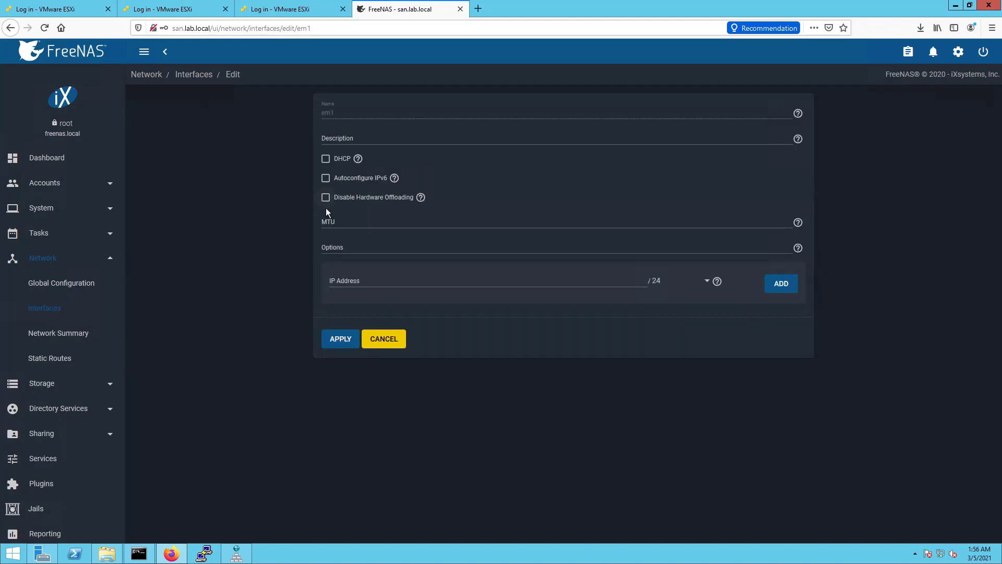
# Enter 10.1.2.25 as em1's IP address, drop the extra empty address row, and apply
pyautogui.click(362, 282)
pyautogui.write('1')
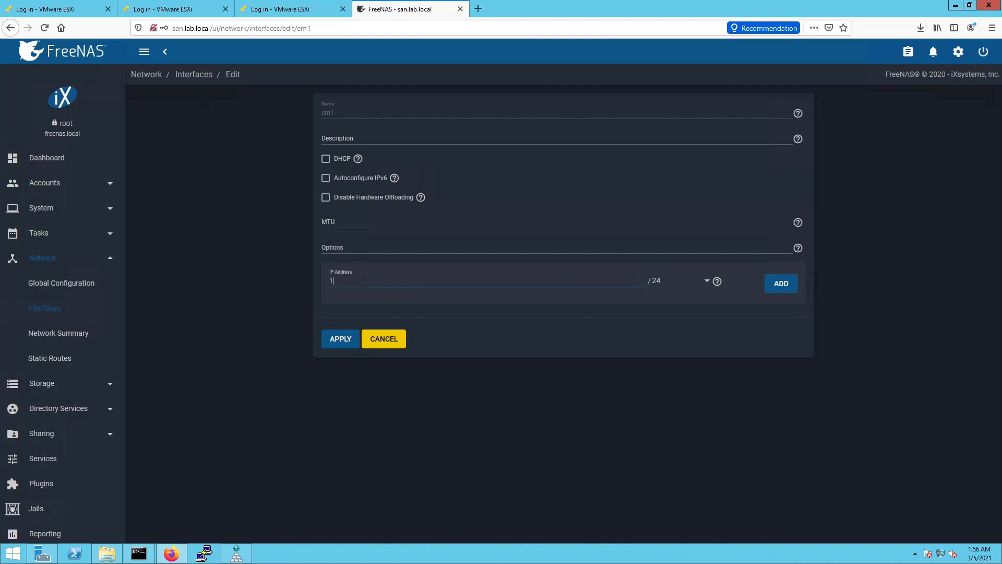
pyautogui.write('0.1.2.25')
pyautogui.click(782, 290)
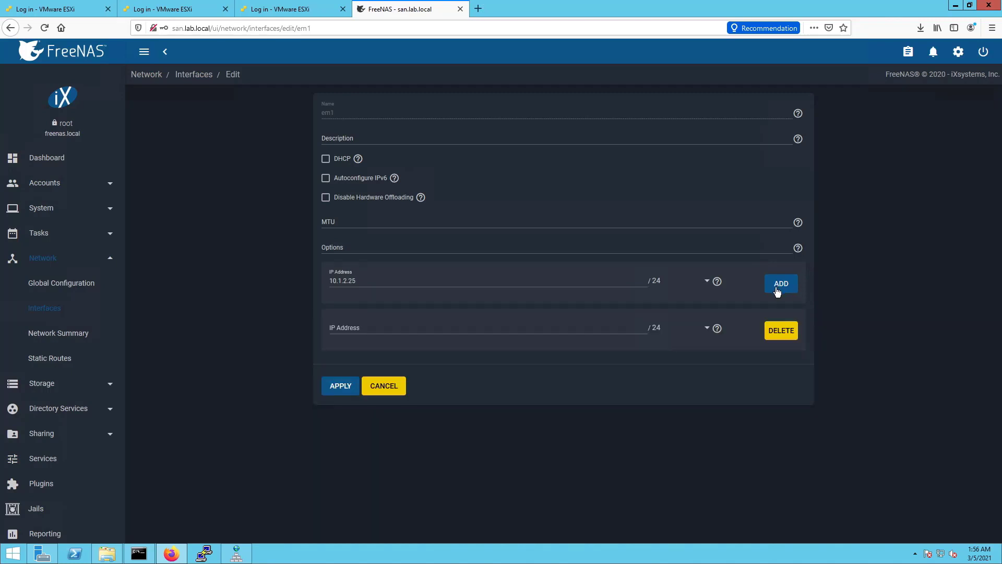
pyautogui.click(779, 333)
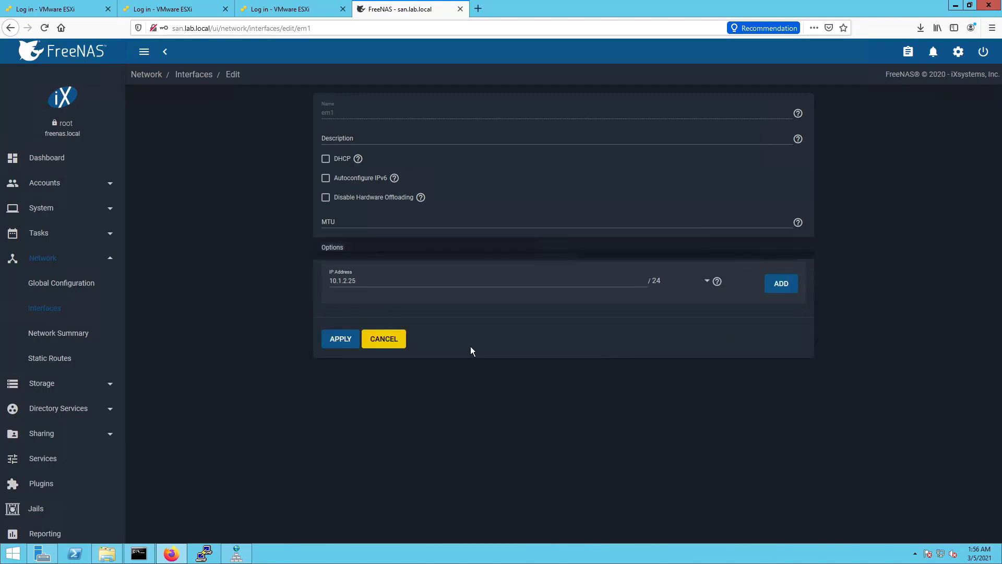
pyautogui.click(340, 340)
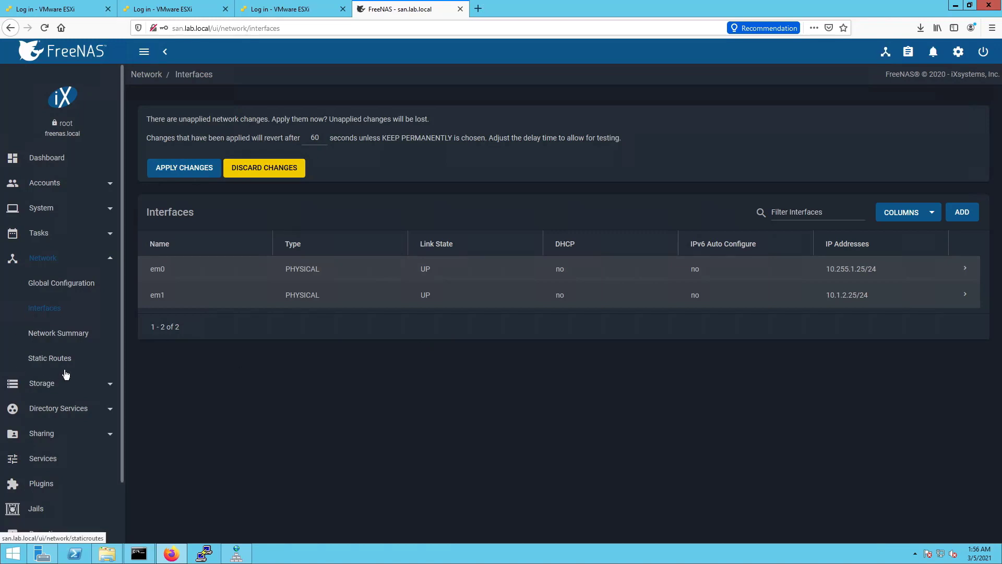
# Apply the pending network changes with confirmation and keep them permanently
pyautogui.click(180, 175)
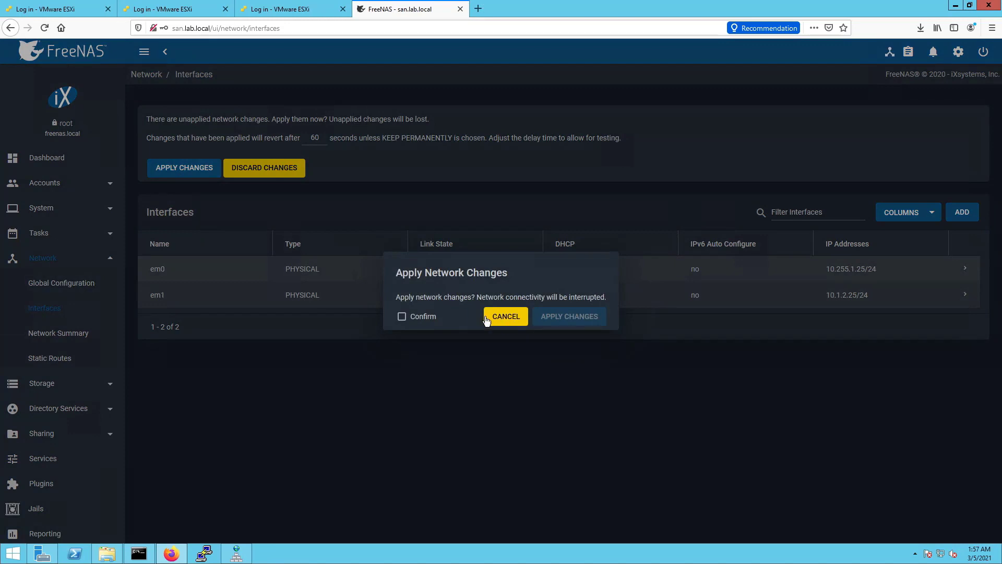
pyautogui.click(402, 317)
pyautogui.click(558, 317)
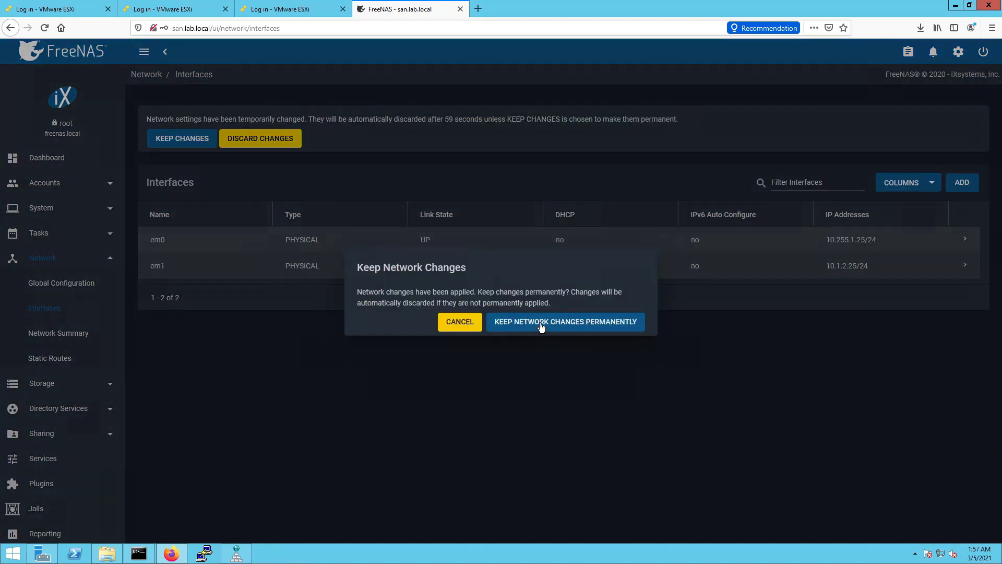
pyautogui.click(541, 324)
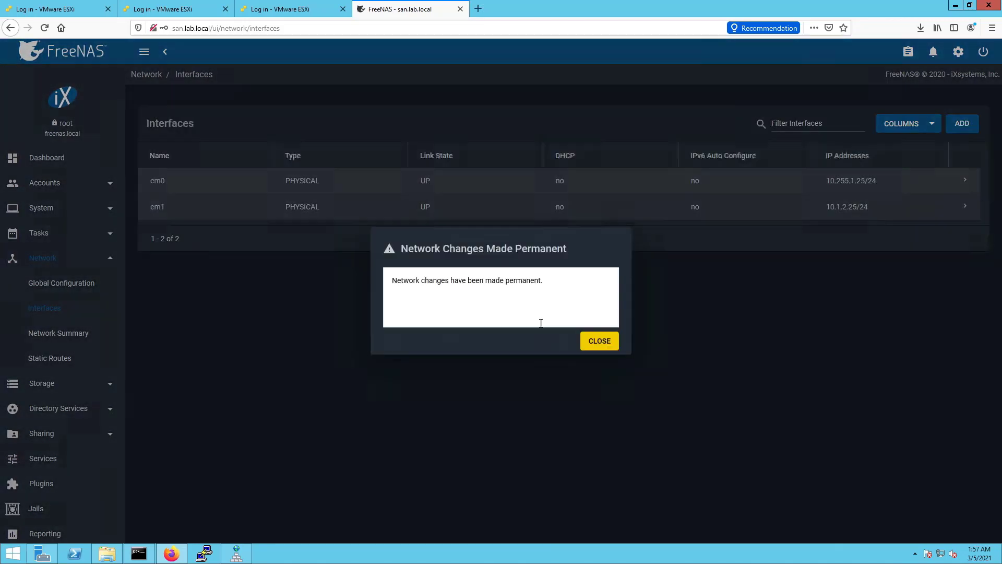
pyautogui.click(585, 340)
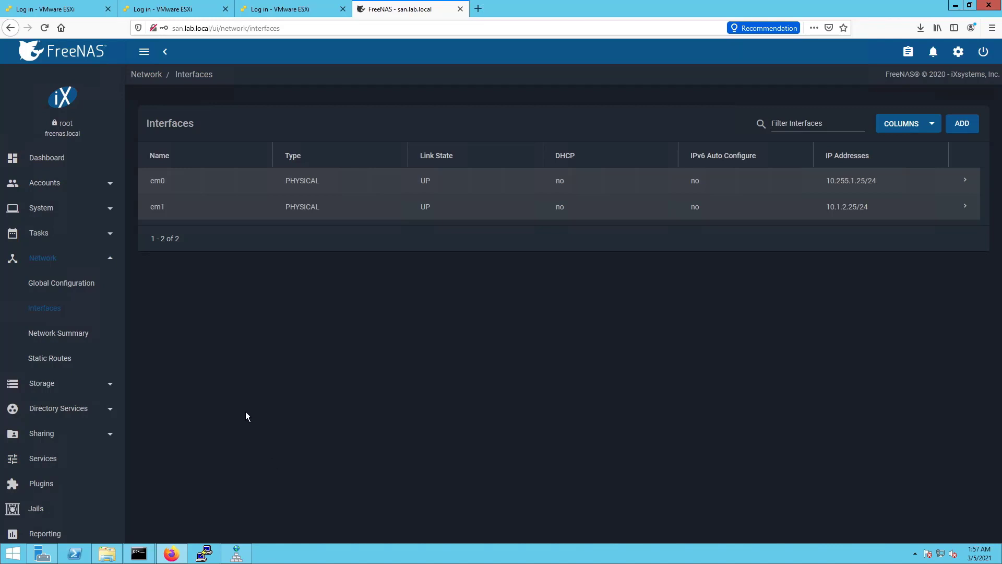
pyautogui.click(74, 365)
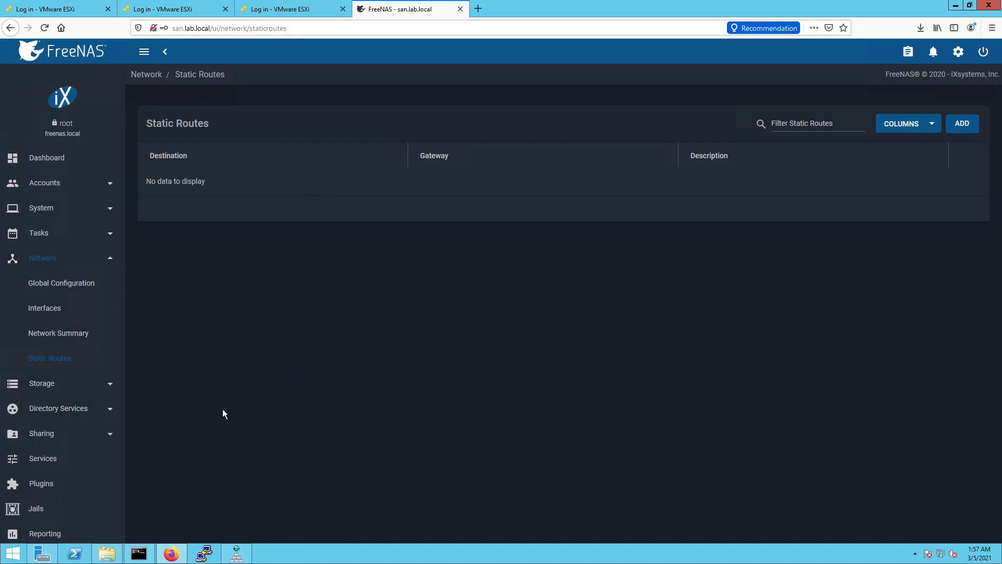
# Open the Services page from the FreeNAS sidebar
pyautogui.click(54, 466)
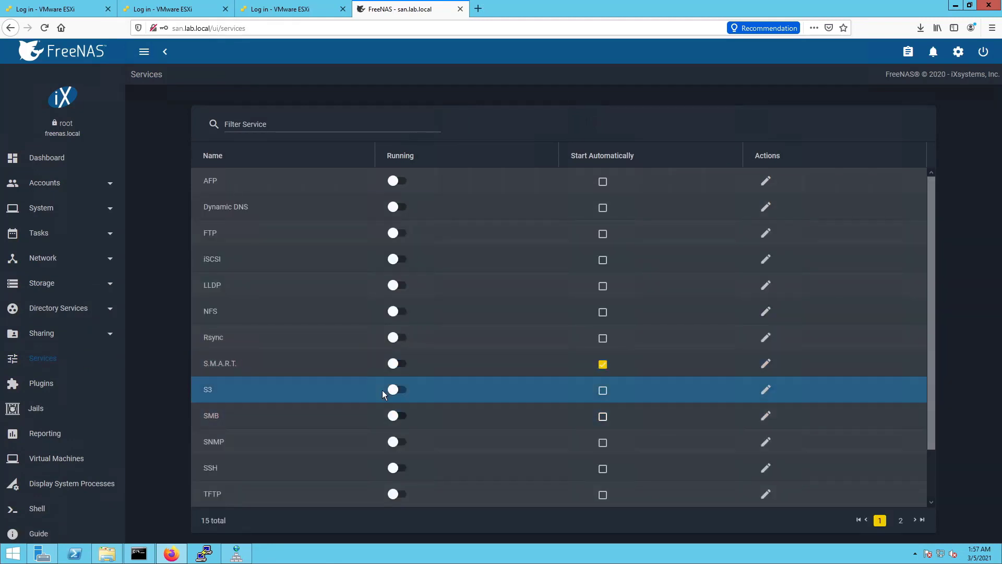
# Switch on iSCSI and NFS and tick Start Automatically for both services
pyautogui.click(397, 260)
pyautogui.click(397, 259)
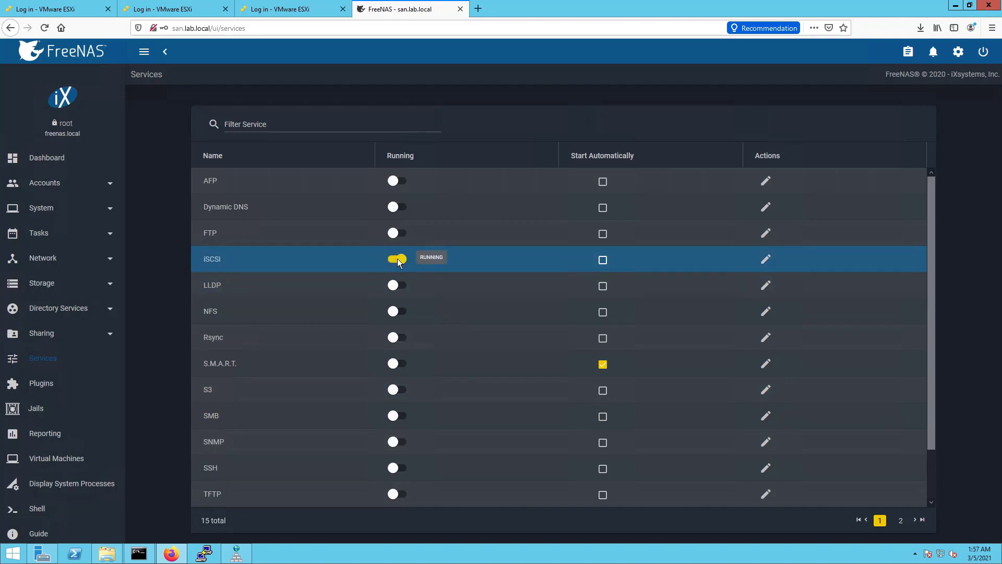
pyautogui.click(603, 260)
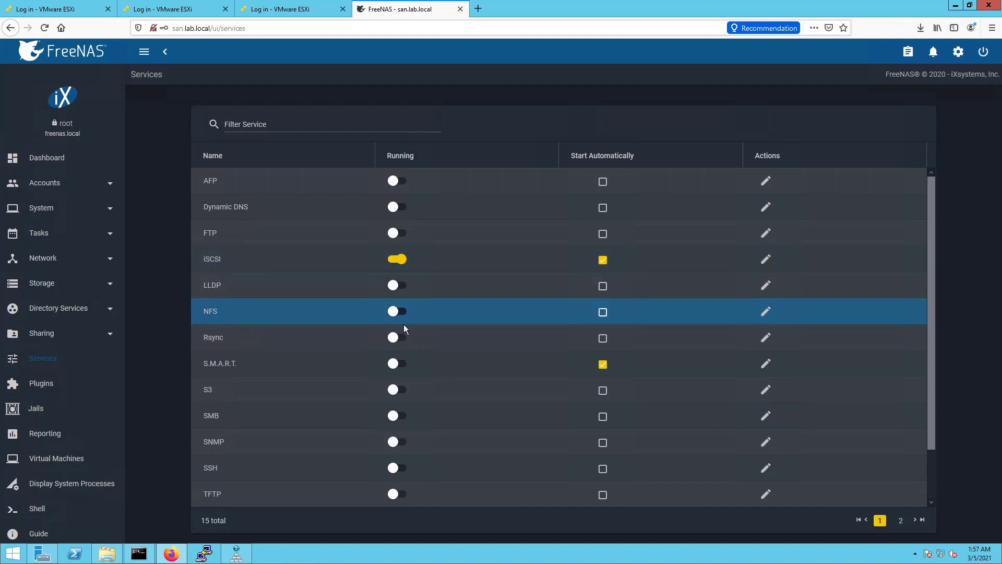
pyautogui.click(393, 313)
pyautogui.click(603, 312)
pyautogui.scroll(-1, 424, 456)
pyautogui.scroll(-3, 426, 457)
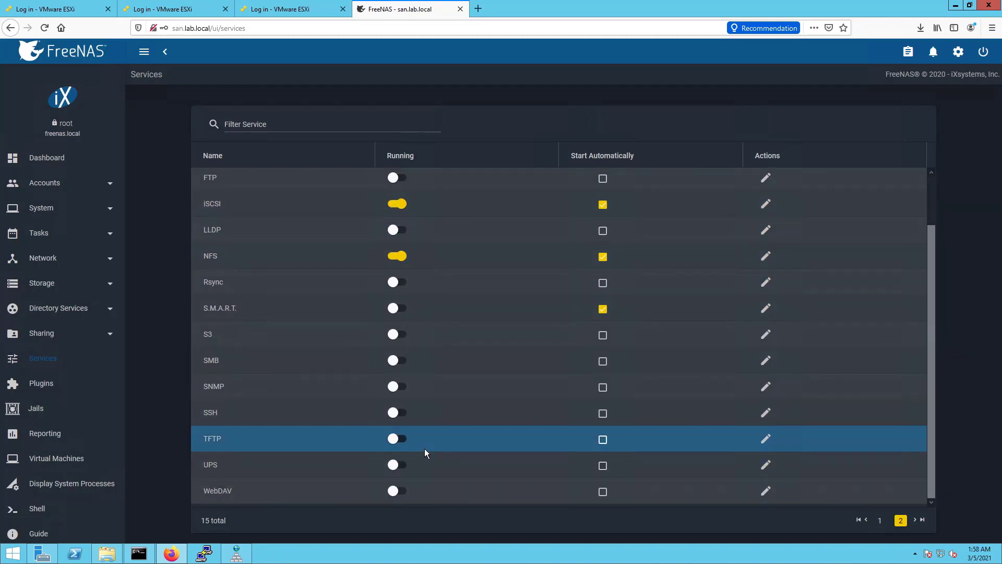
pyautogui.scroll(3, 425, 445)
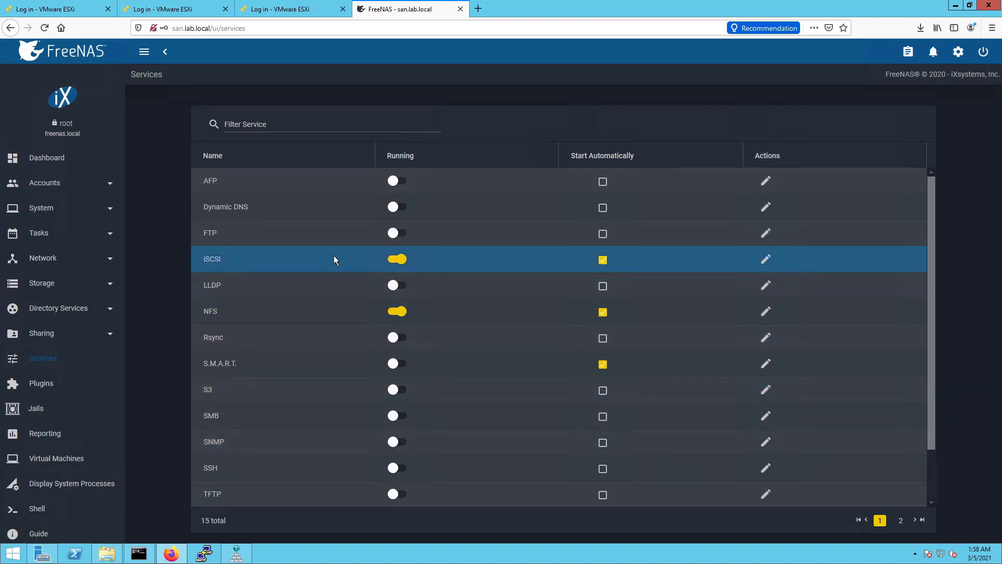
pyautogui.click(768, 260)
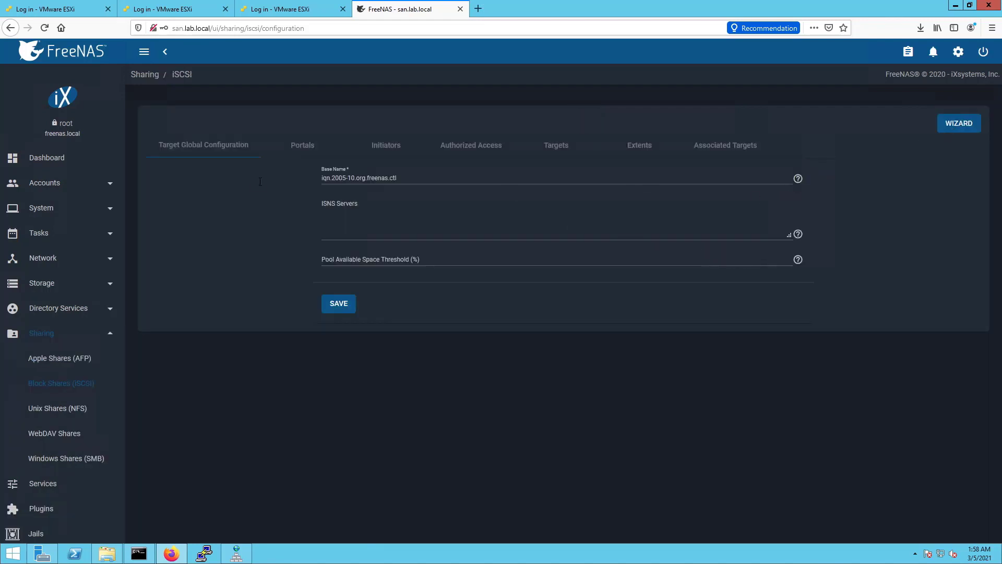
# Start the iSCSI wizard and name the share 'san'
pyautogui.click(963, 124)
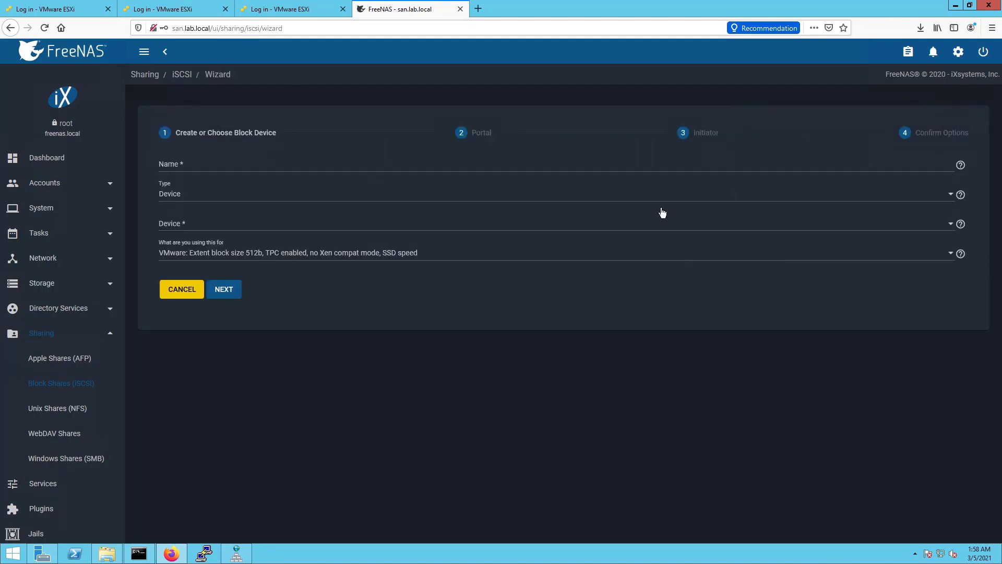
pyautogui.click(191, 164)
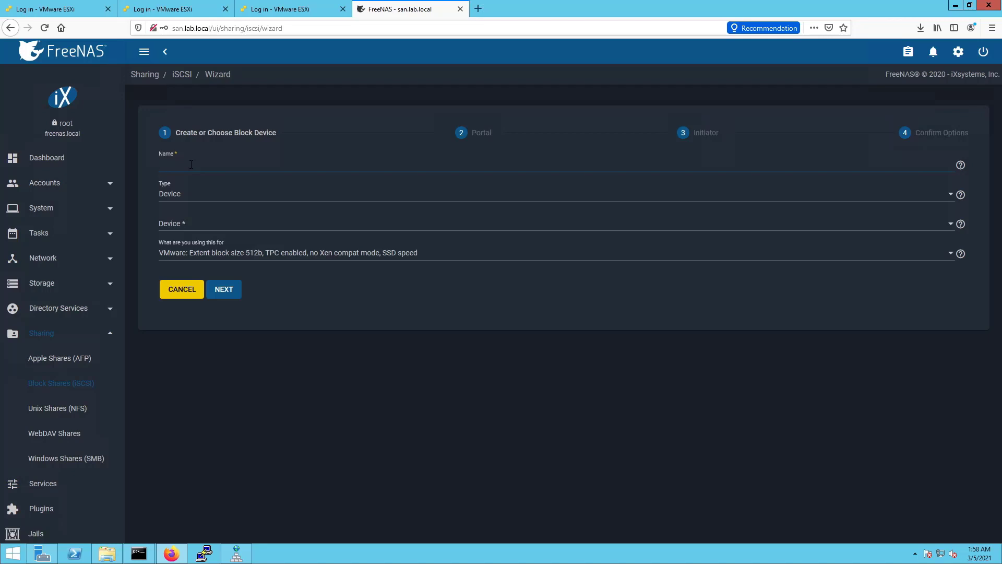
pyautogui.write('san')
# Make the extent a Device using disk da1 (750.0 GiB) with the VMware usage profile
pyautogui.click(321, 202)
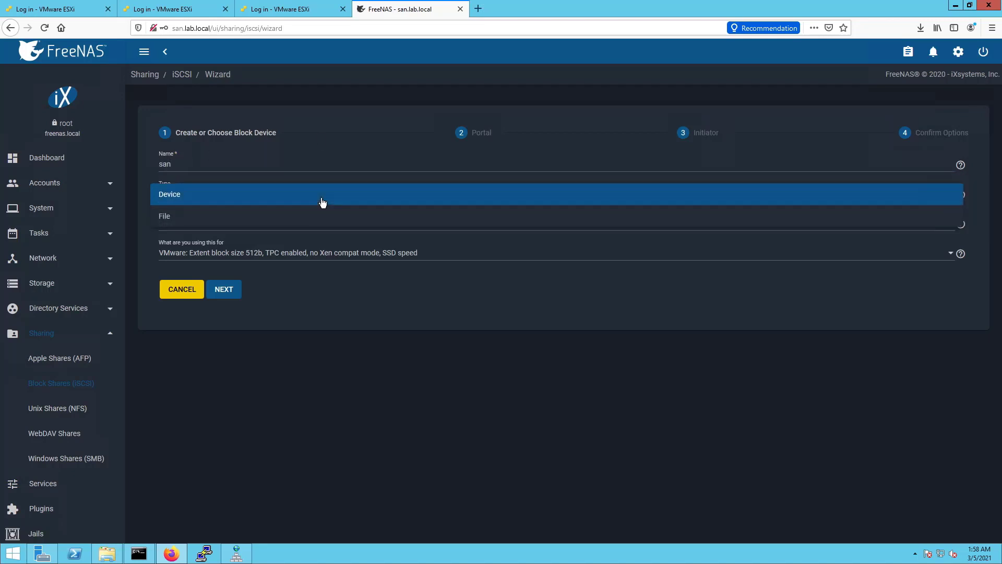
pyautogui.click(322, 202)
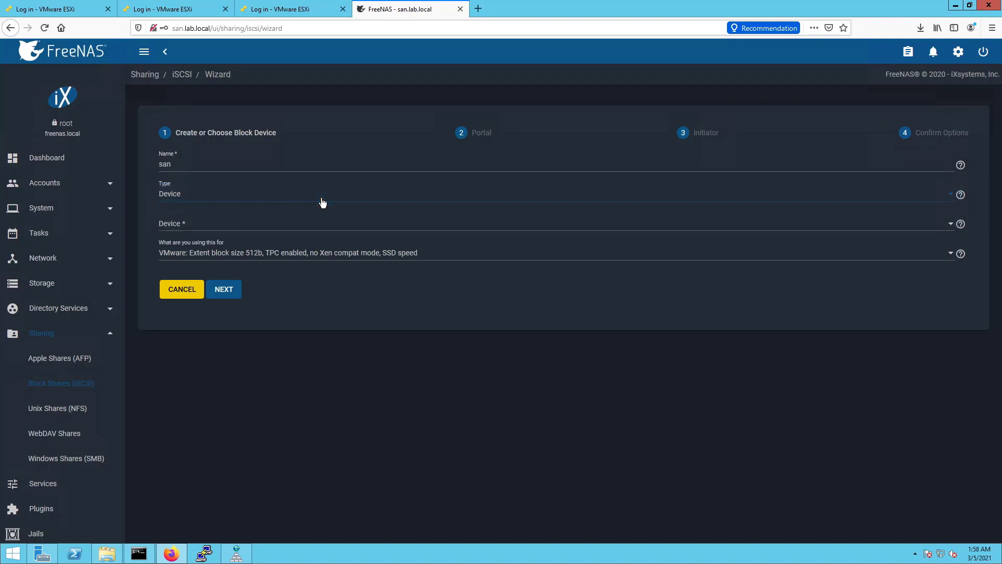
pyautogui.click(287, 231)
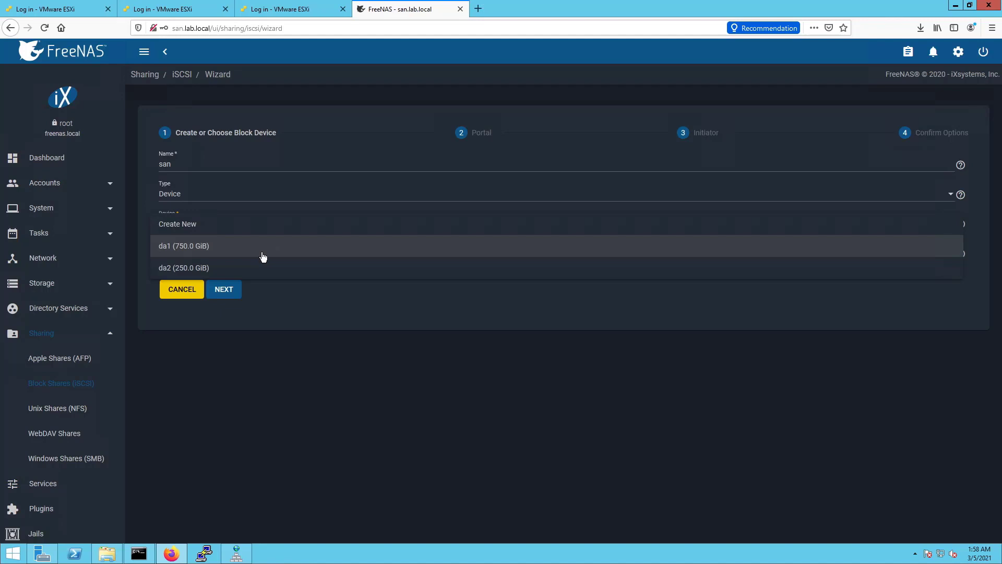
pyautogui.click(263, 255)
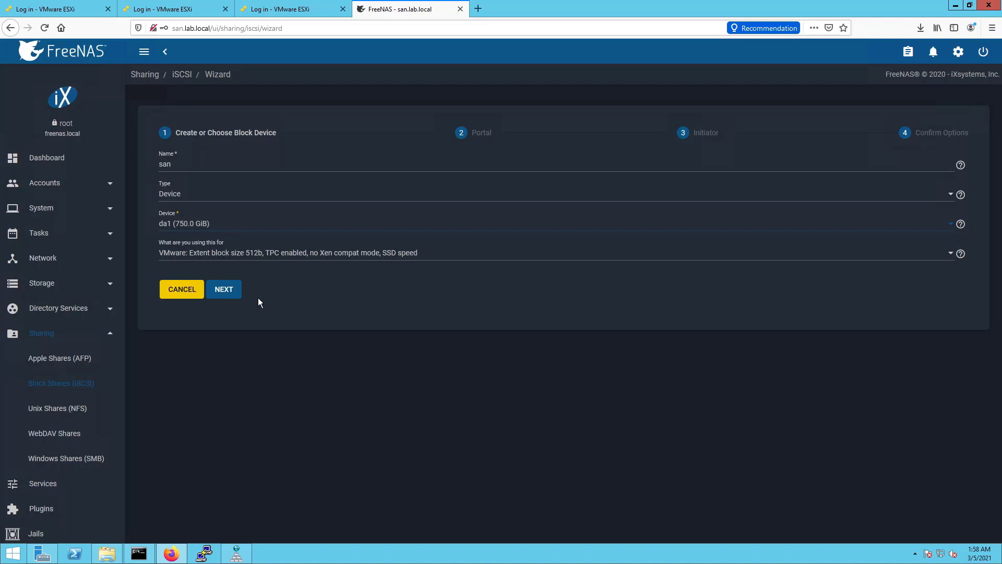
pyautogui.click(266, 248)
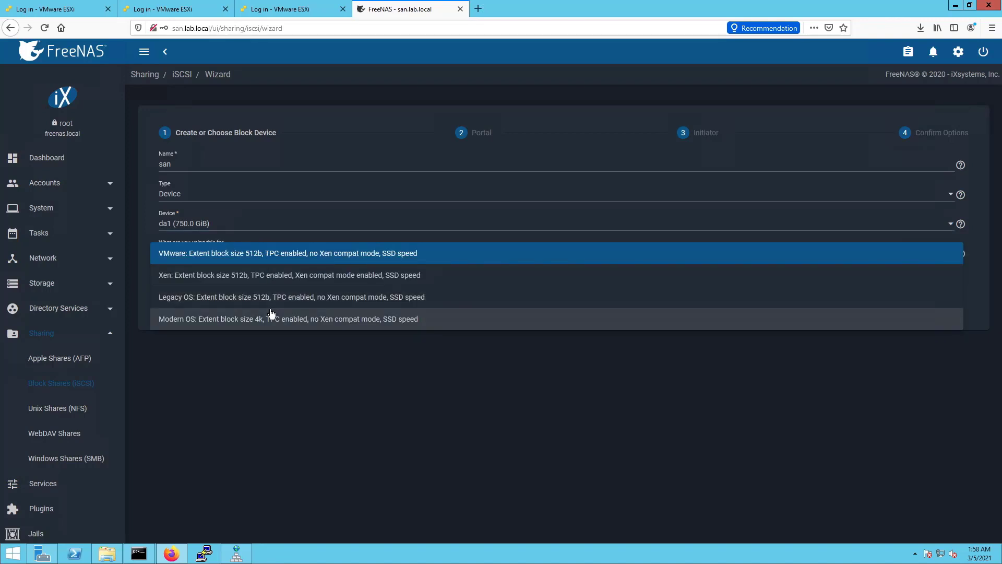
pyautogui.click(269, 255)
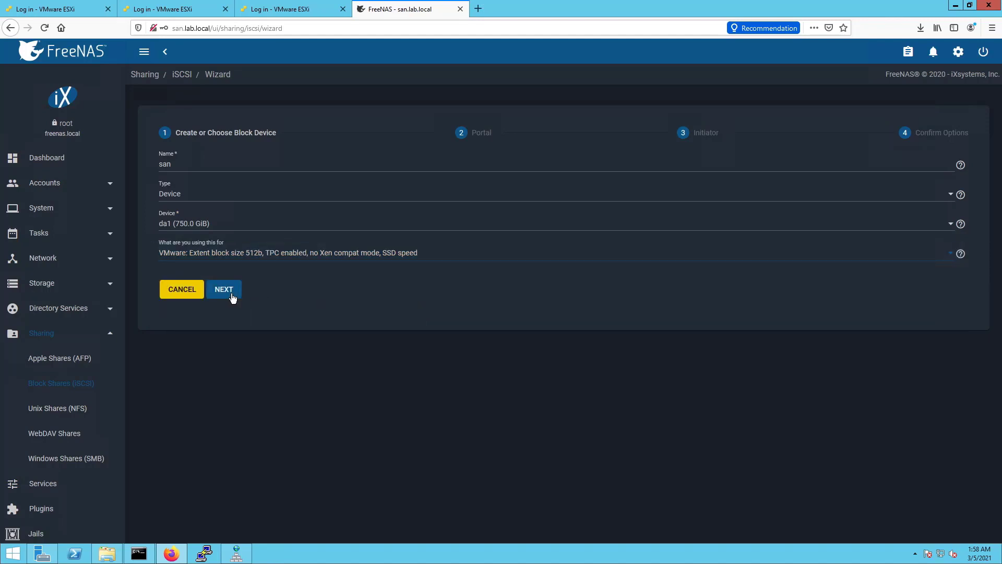
pyautogui.click(224, 290)
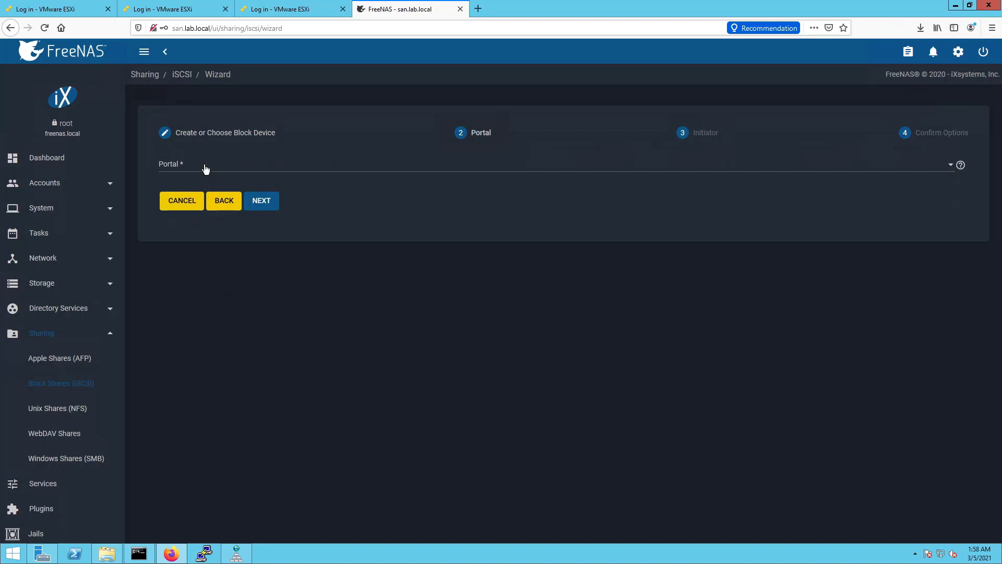
# Create a new portal on IP 10.1.2.25, keeping port 3260 and no discovery authentication
pyautogui.click(205, 167)
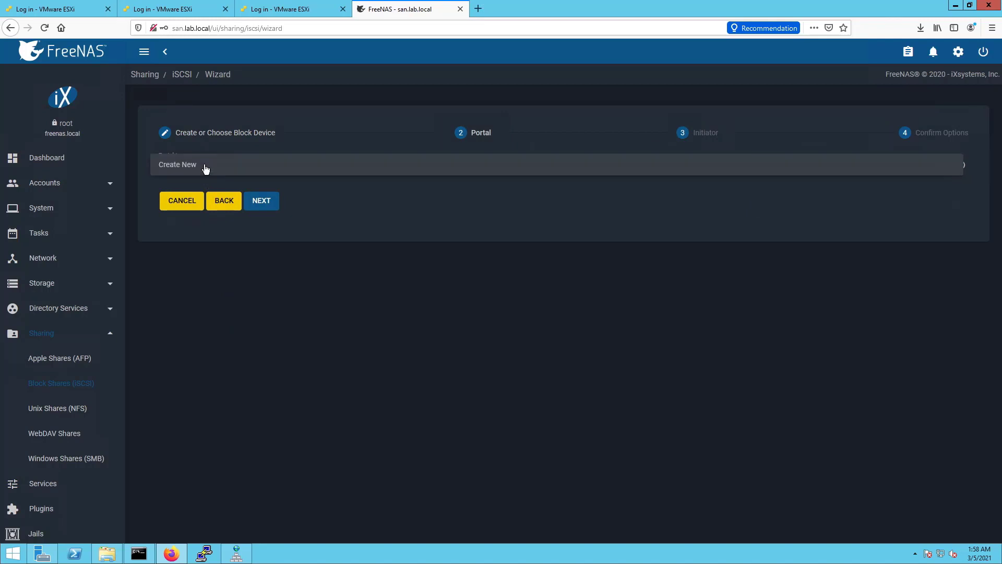
pyautogui.click(164, 166)
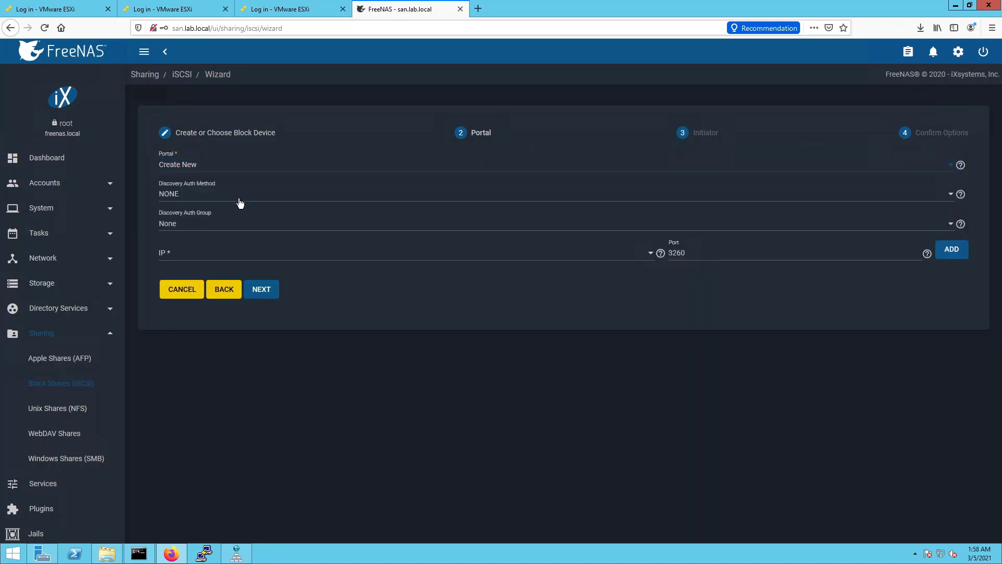
pyautogui.click(187, 259)
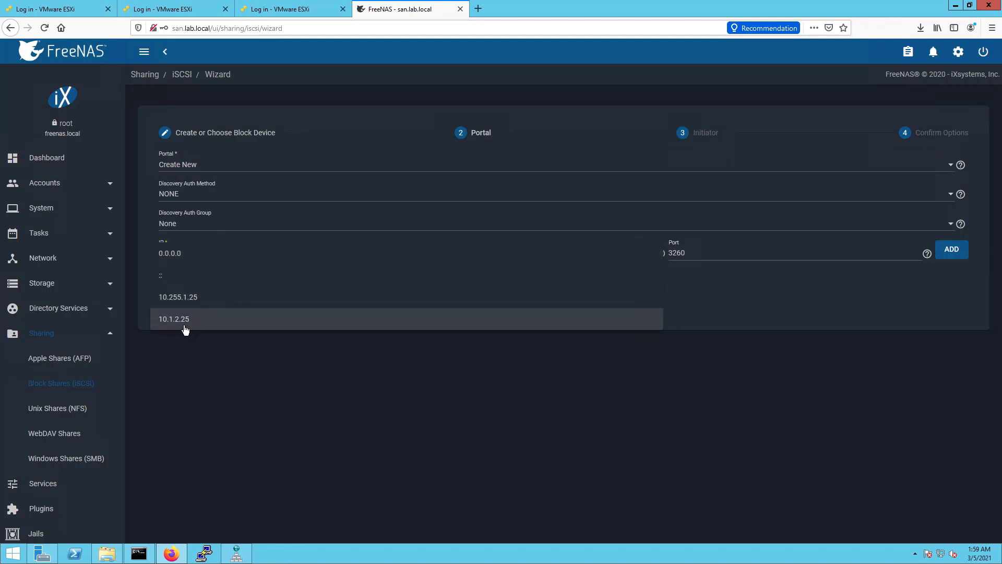
pyautogui.click(185, 320)
pyautogui.click(565, 305)
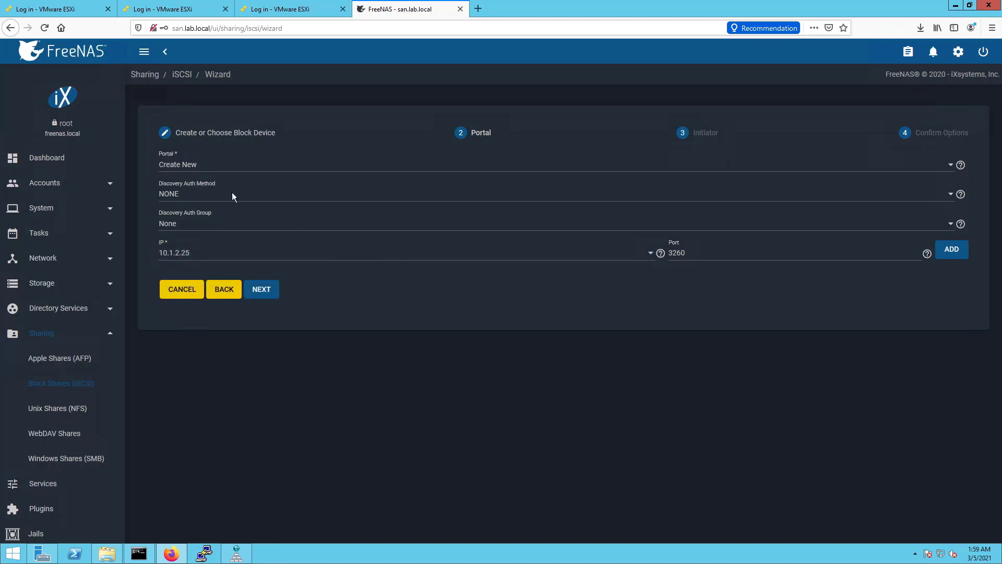
pyautogui.click(256, 295)
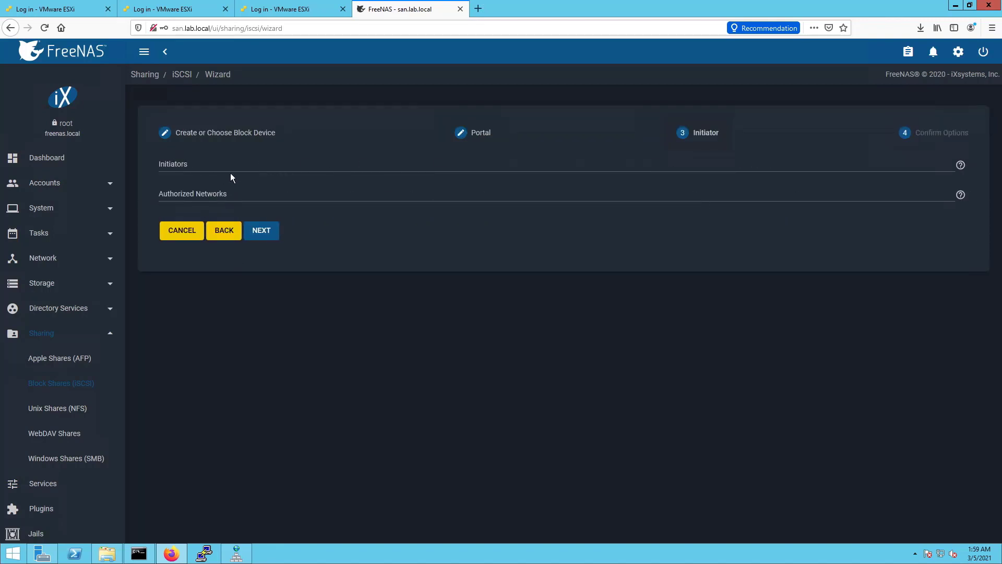
# Authorize network 10.1.2.0/24 with Initiators left empty, advancing to Confirm Options
pyautogui.click(229, 166)
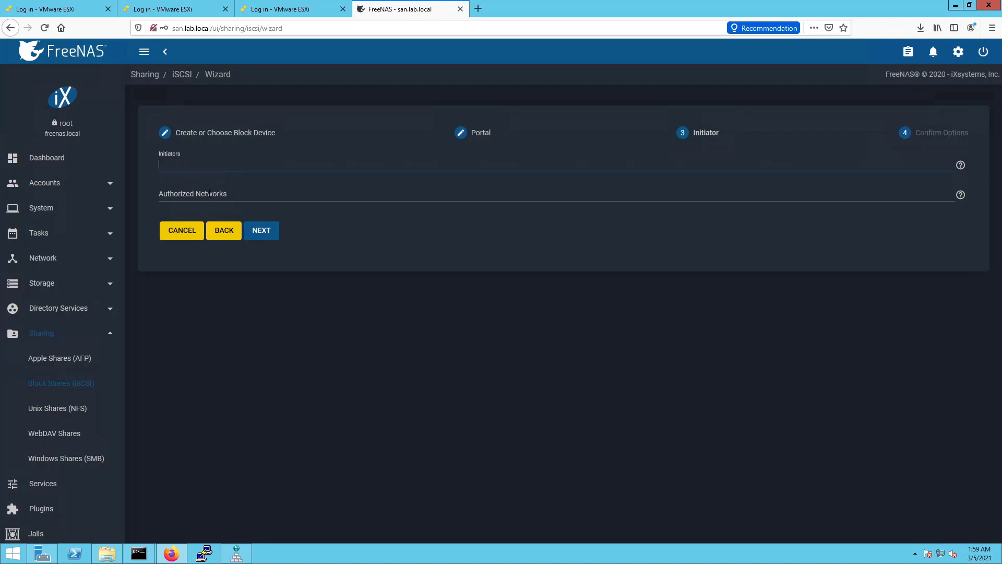
pyautogui.click(209, 193)
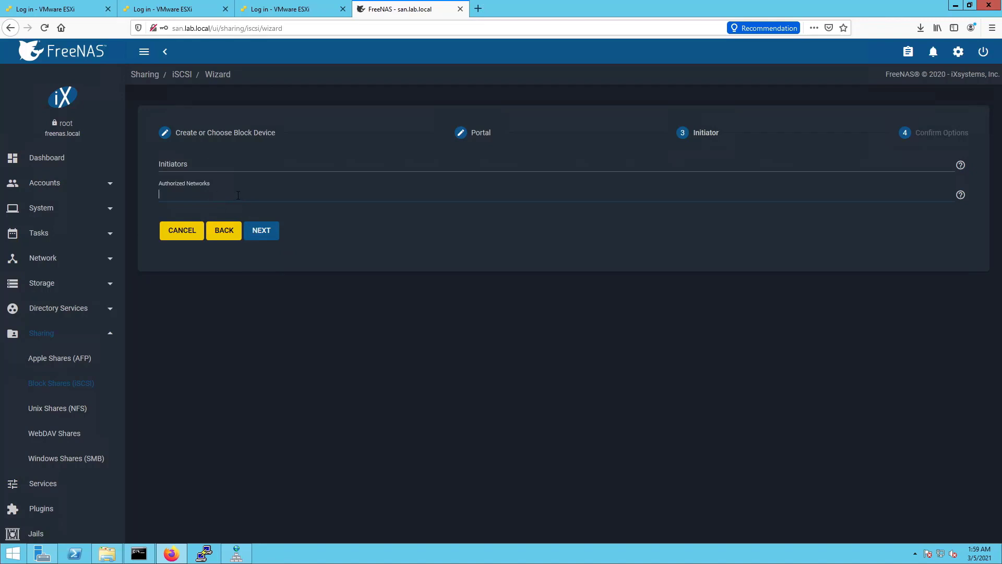
pyautogui.write('10.1.')
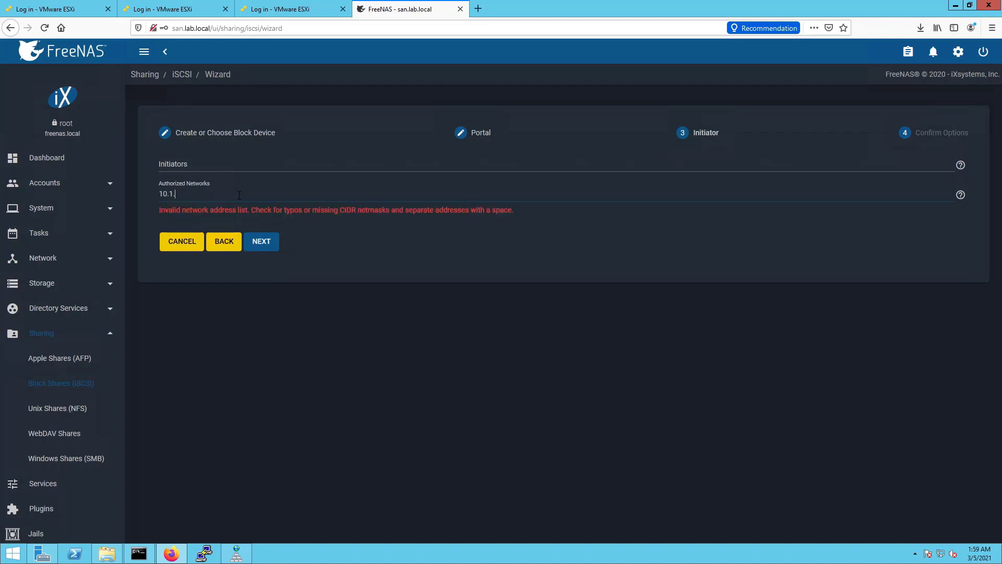
pyautogui.write('2.0/24')
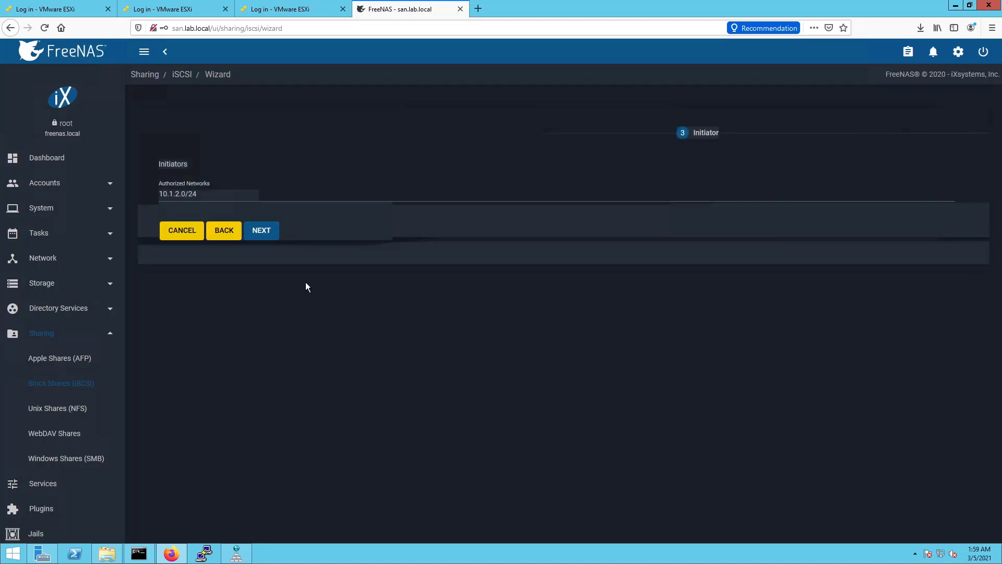
pyautogui.click(261, 232)
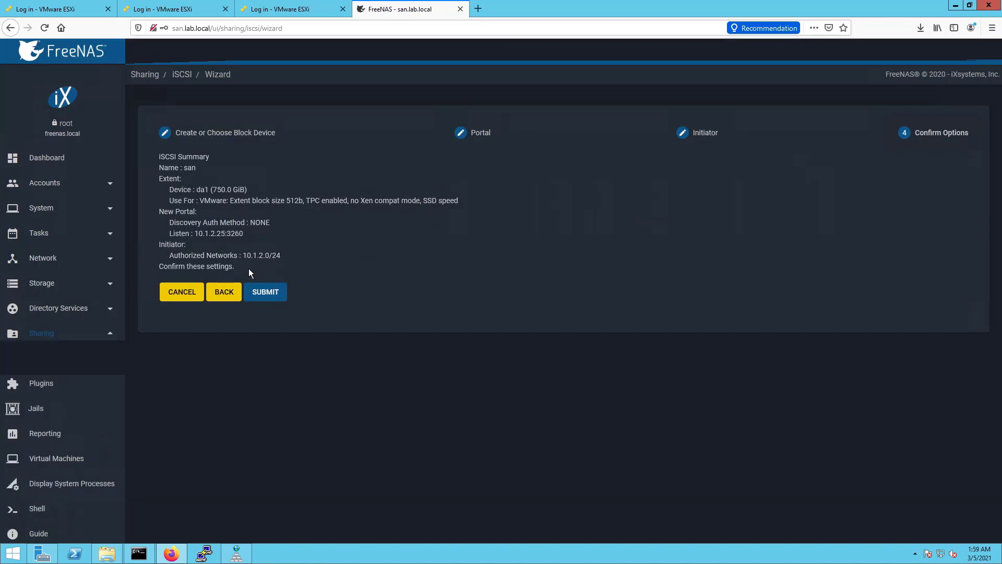
# Submit the san share, save Target Global Configuration, and check the Portals list shows 10.1.2.25:3260
pyautogui.click(263, 293)
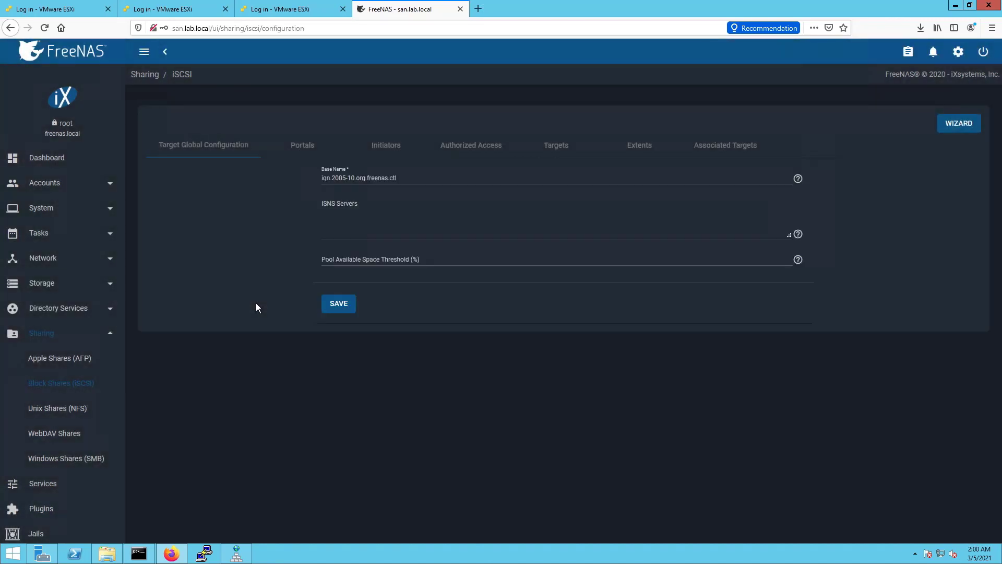
pyautogui.click(347, 308)
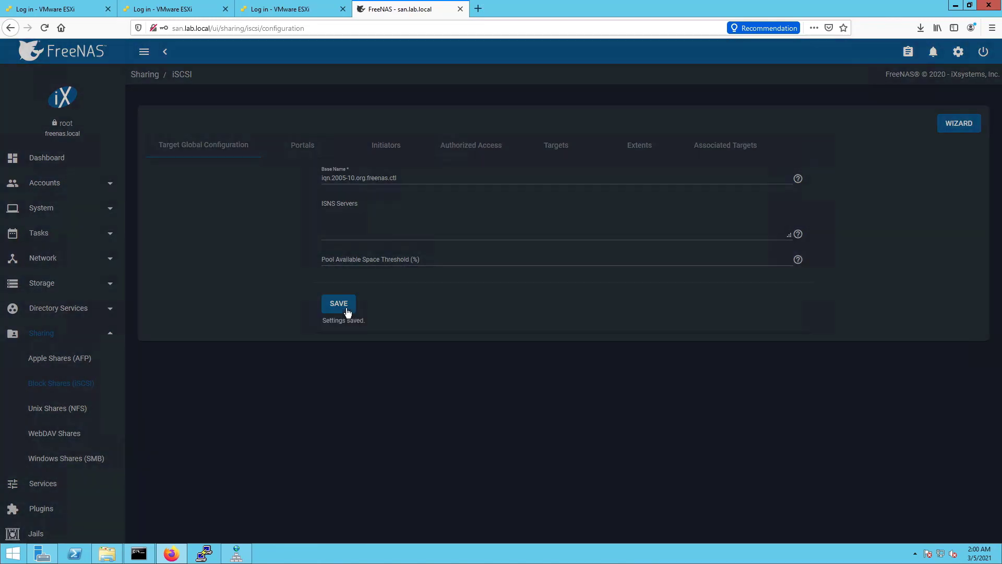
pyautogui.click(68, 278)
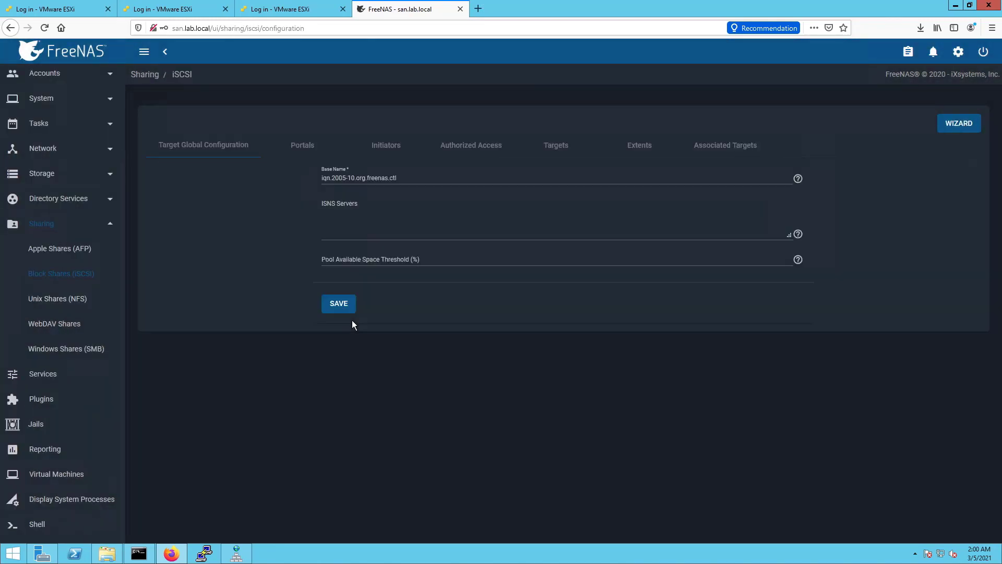
pyautogui.click(304, 146)
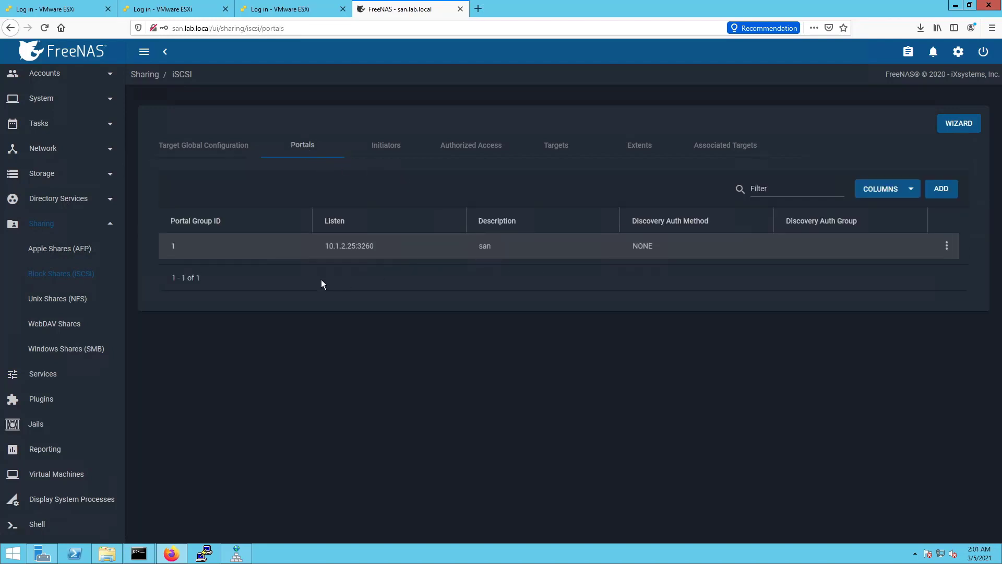
# Review the Initiators, Authorized Access and Targets tabs, then edit and re-save target san
pyautogui.click(387, 151)
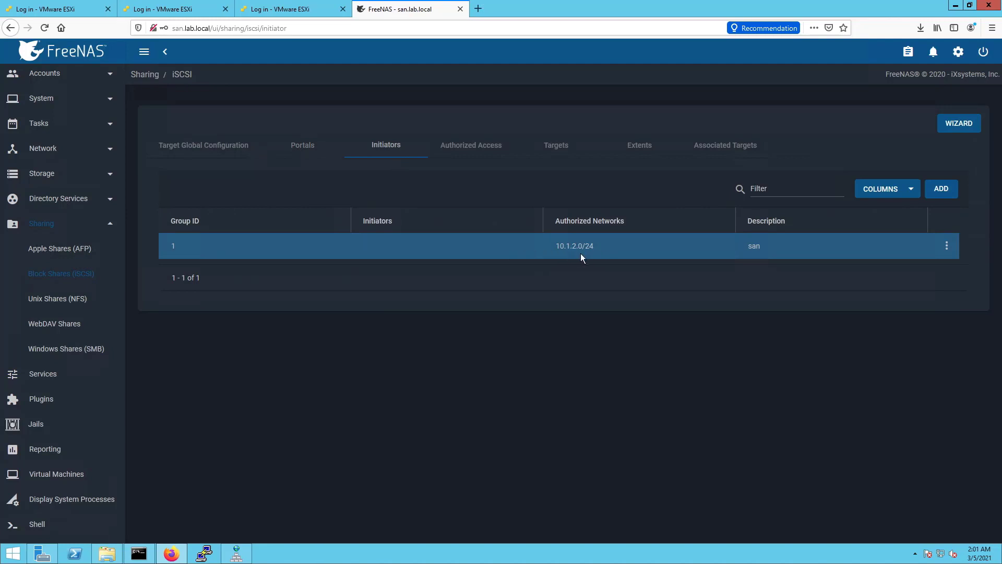
pyautogui.click(522, 156)
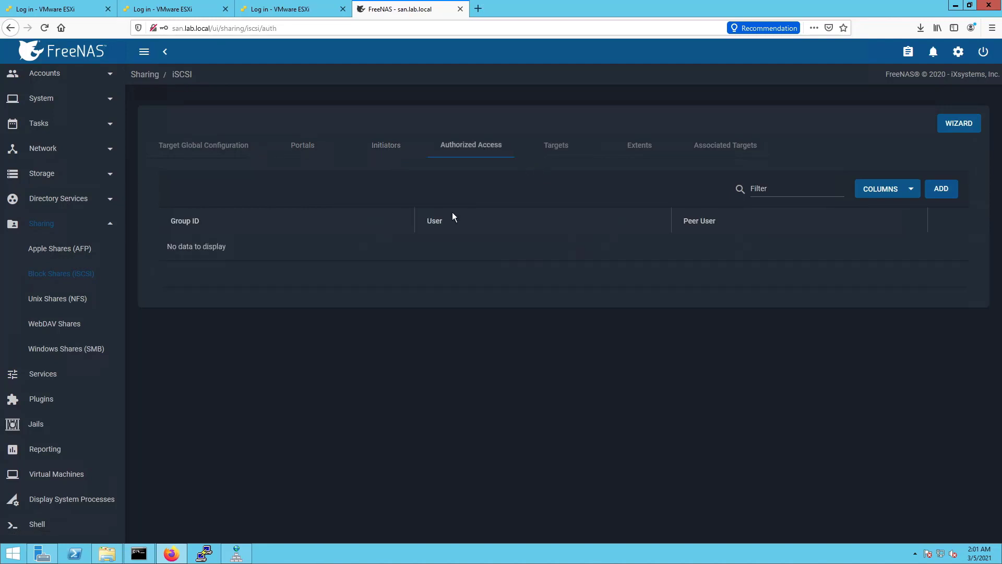
pyautogui.click(546, 155)
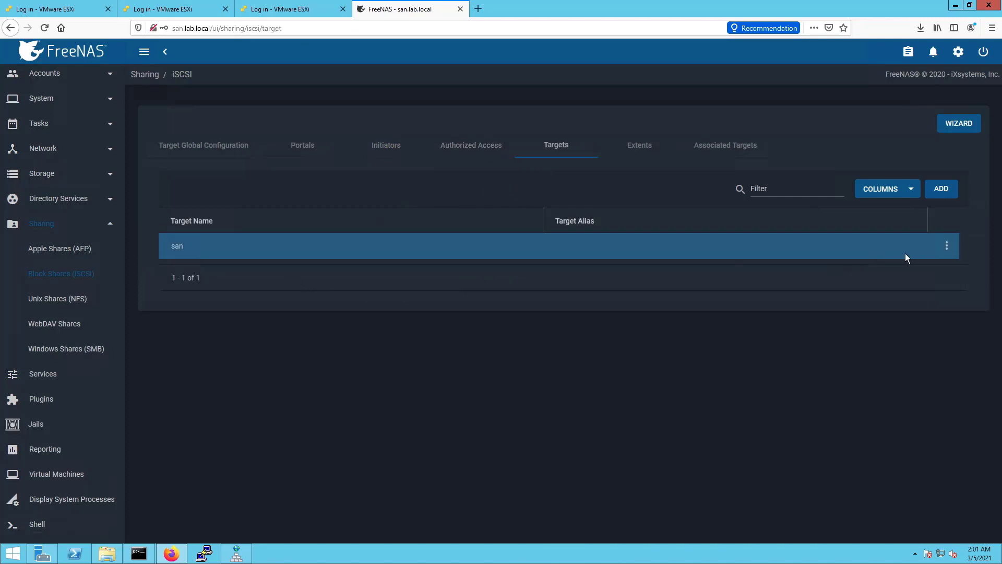
pyautogui.click(946, 247)
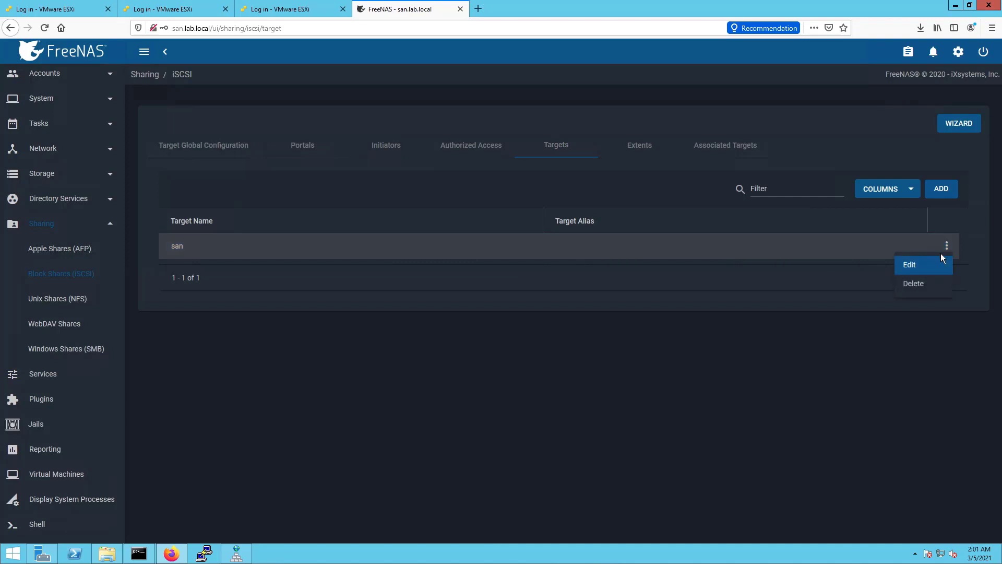
pyautogui.click(924, 267)
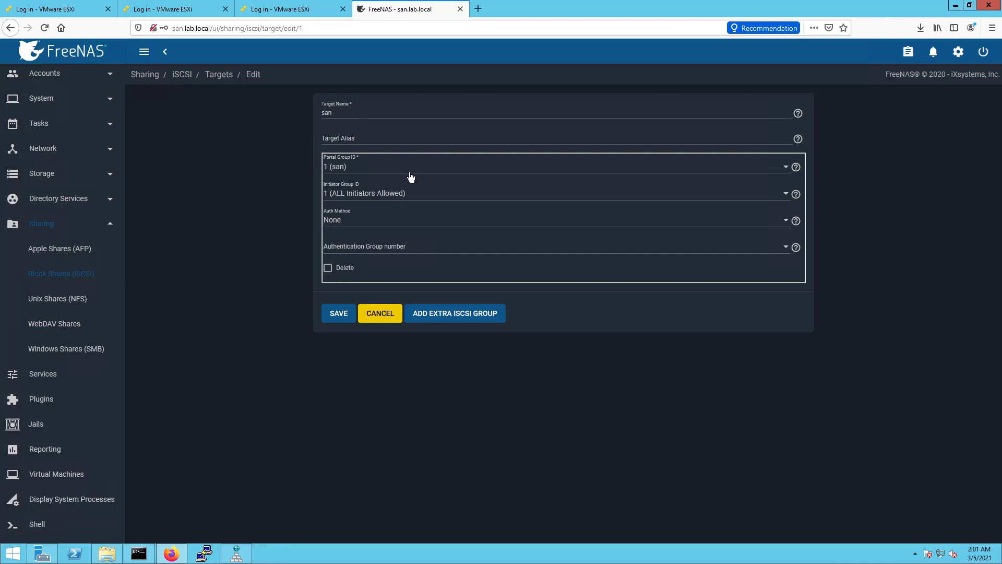
pyautogui.click(340, 316)
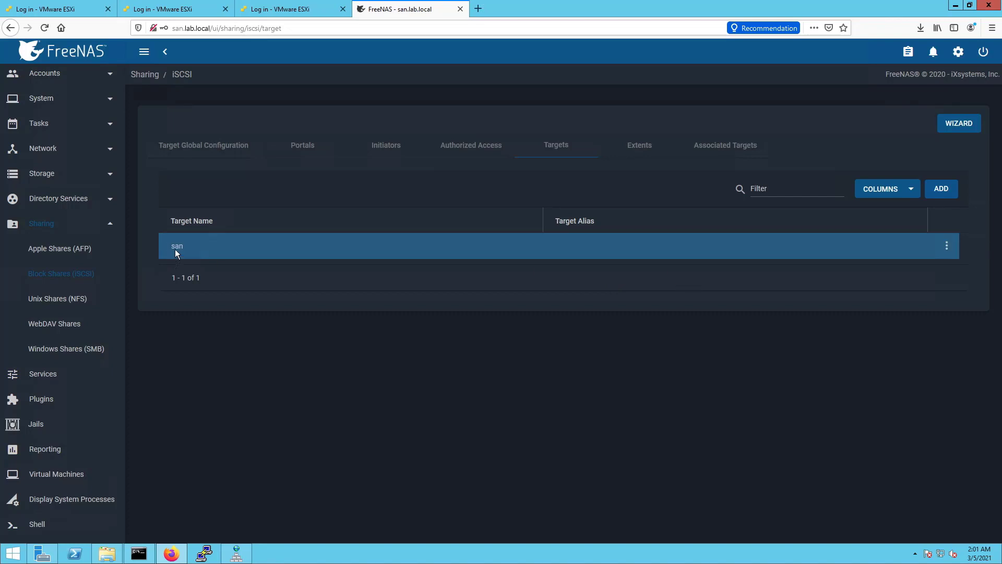
# Inspect the san extent and its Associated Targets mapping to target san at LUN 0
pyautogui.click(639, 145)
pyautogui.click(774, 254)
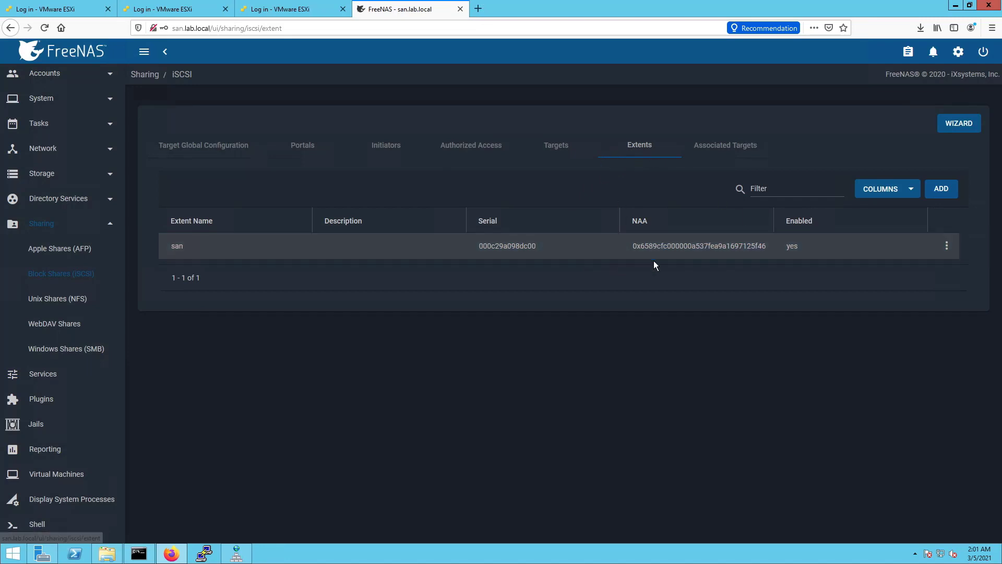
pyautogui.click(703, 156)
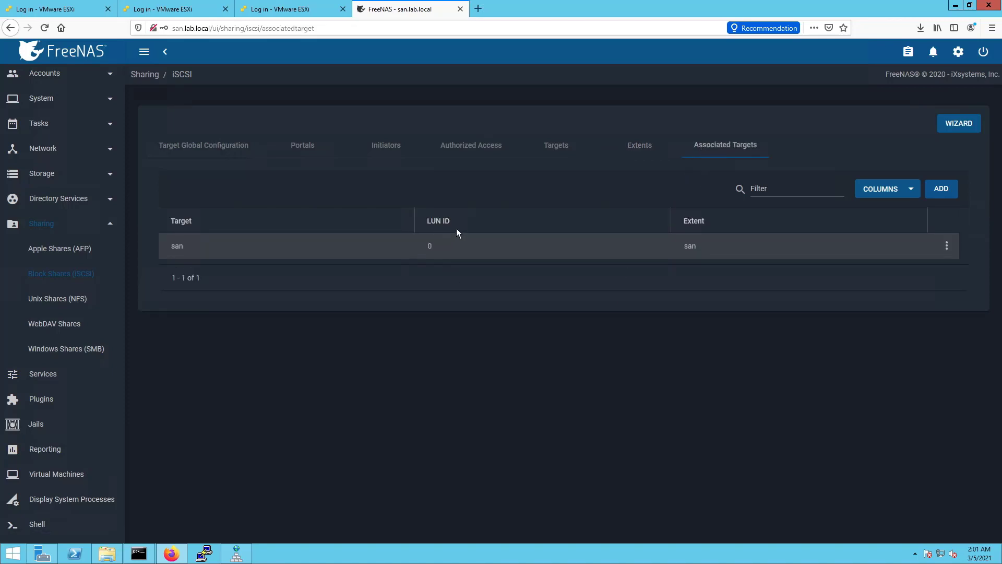
pyautogui.click(430, 247)
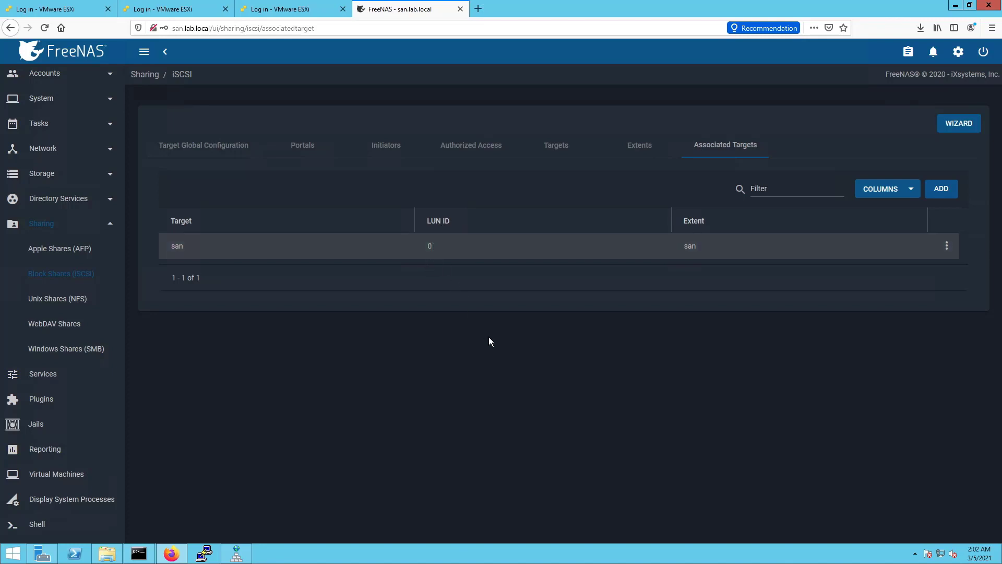